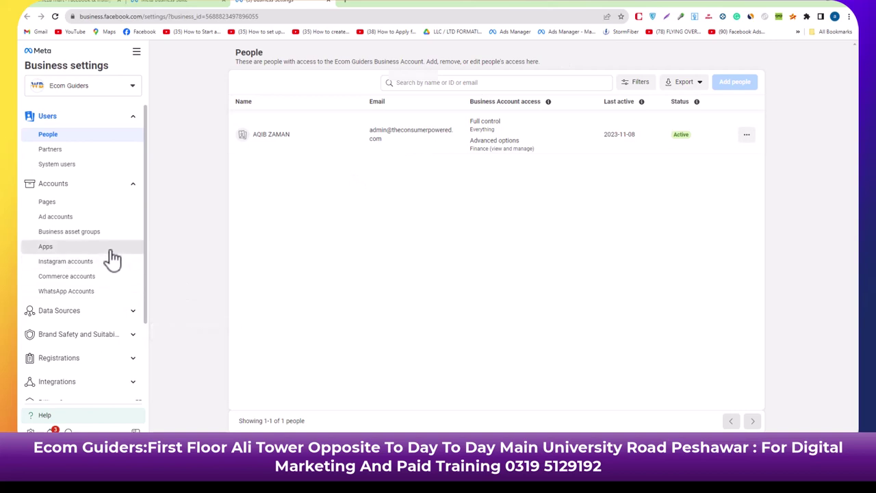
Create a new dataset named abc in the business account's data sources.
scroll(113, 259, "down", 2)
left_click(118, 216)
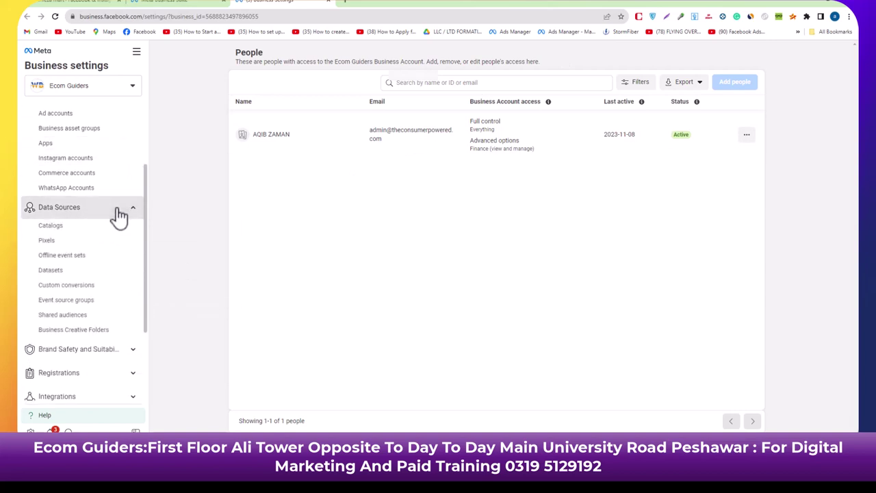
left_click(93, 249)
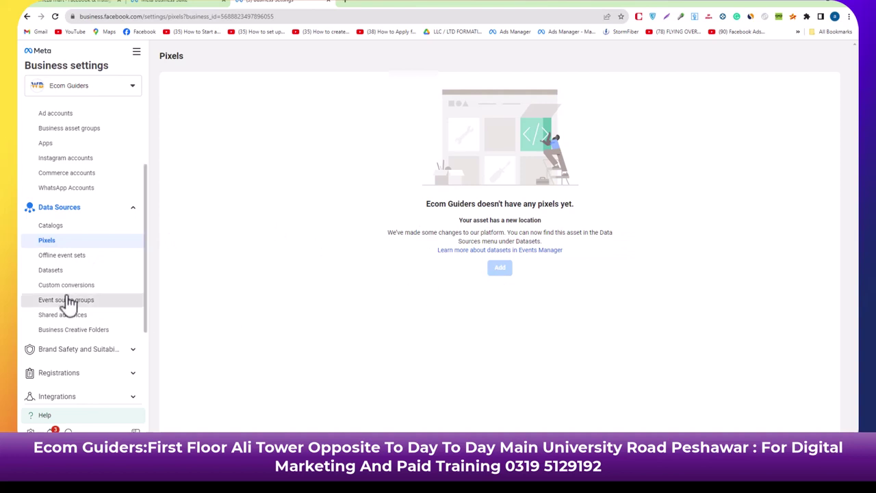
left_click(80, 271)
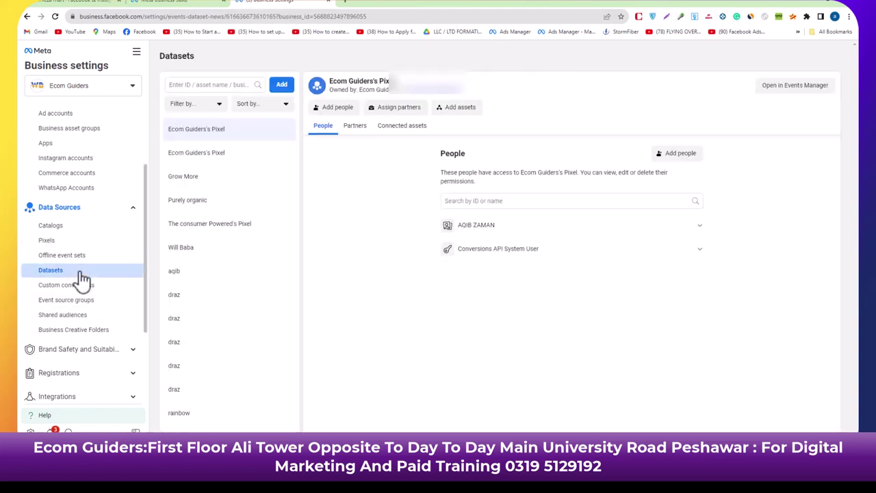
left_click(283, 89)
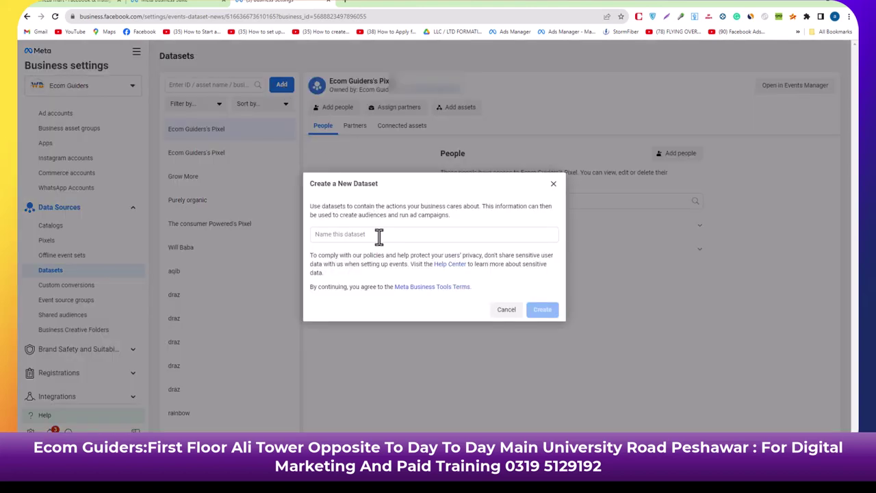
left_click(386, 234)
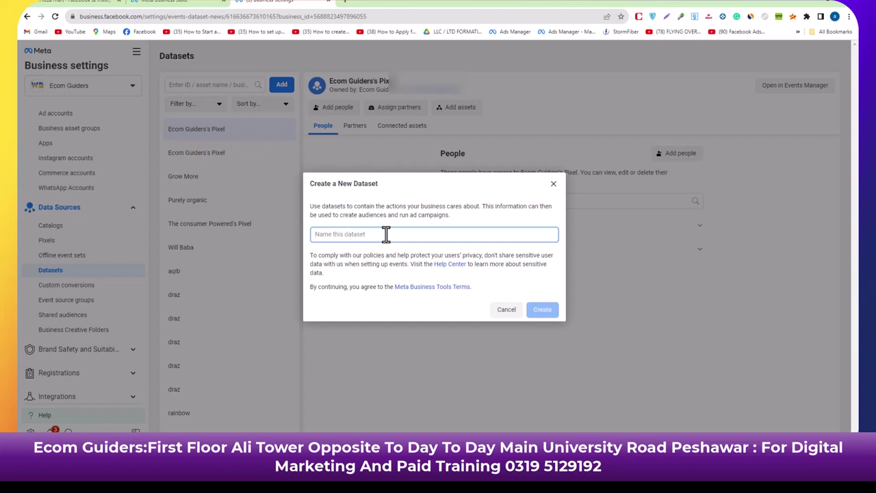
type("a")
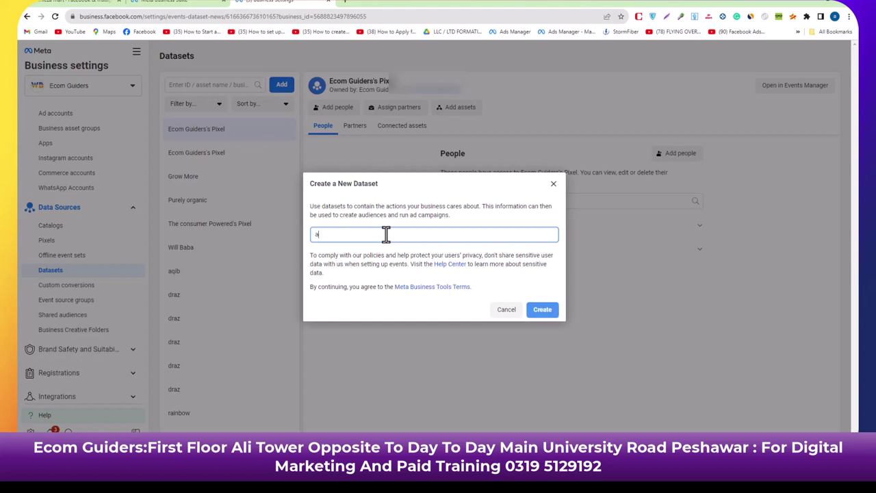
type("bc")
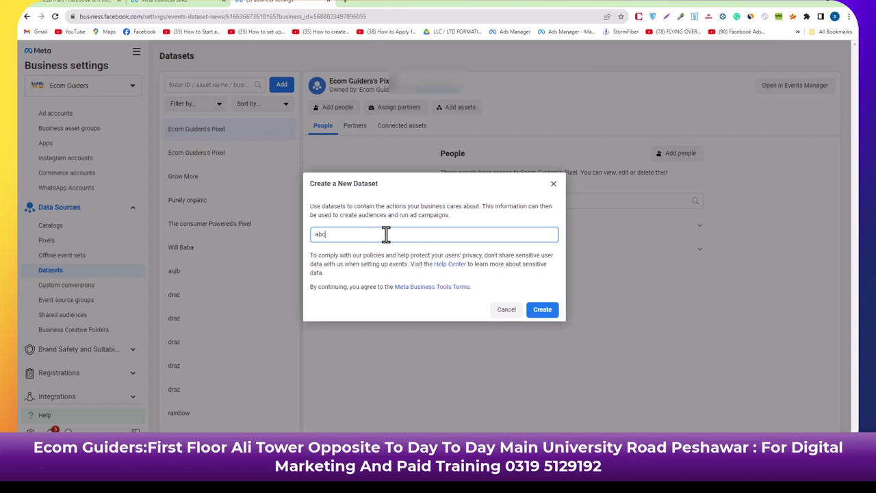
left_click(542, 311)
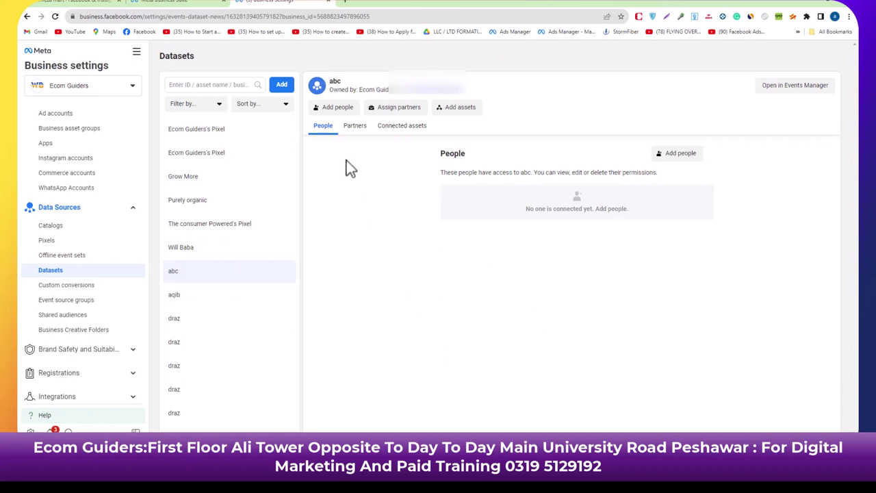
Add both listed people, including the Conversions API System User, to the abc dataset with full control to manage events.
left_click(349, 110)
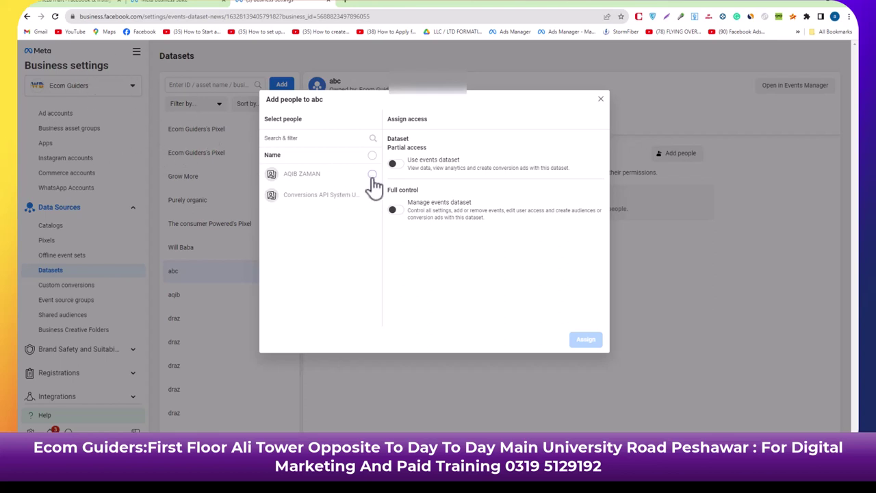
left_click(372, 175)
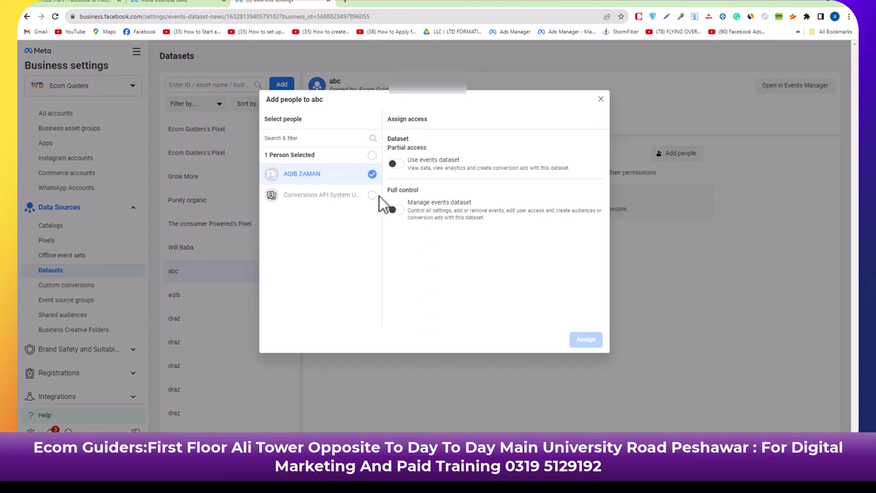
left_click(371, 195)
left_click(394, 211)
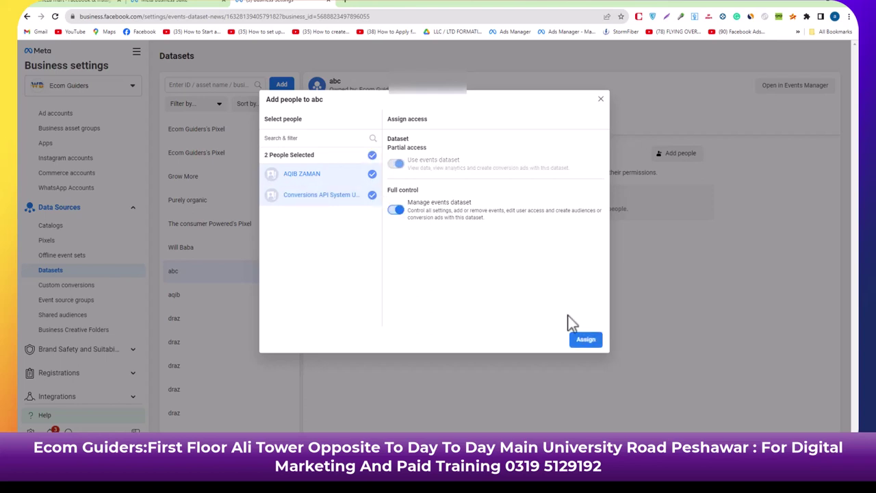
left_click(586, 339)
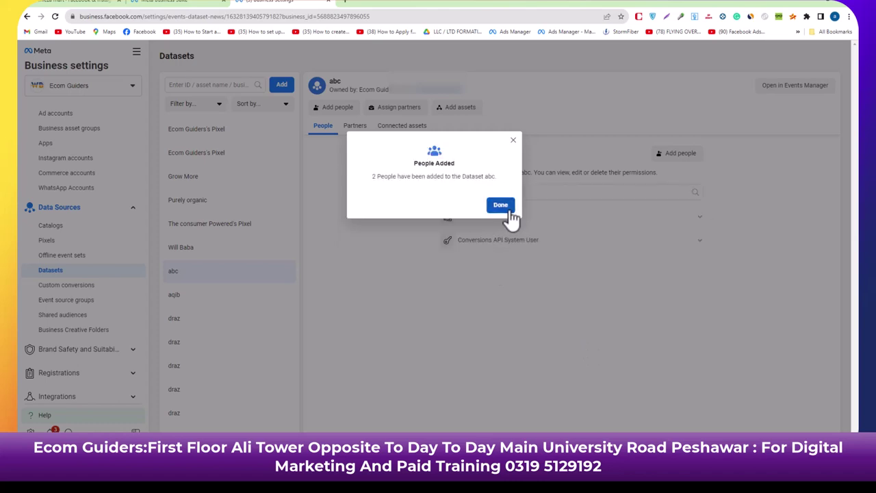
left_click(506, 208)
Add the STARGET ENTERPRISES ad account as an asset of the abc dataset.
left_click(458, 108)
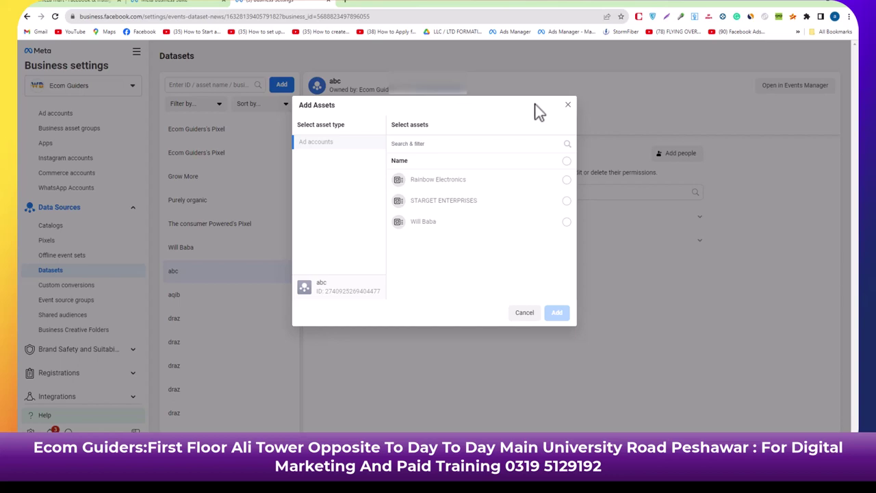
left_click(568, 106)
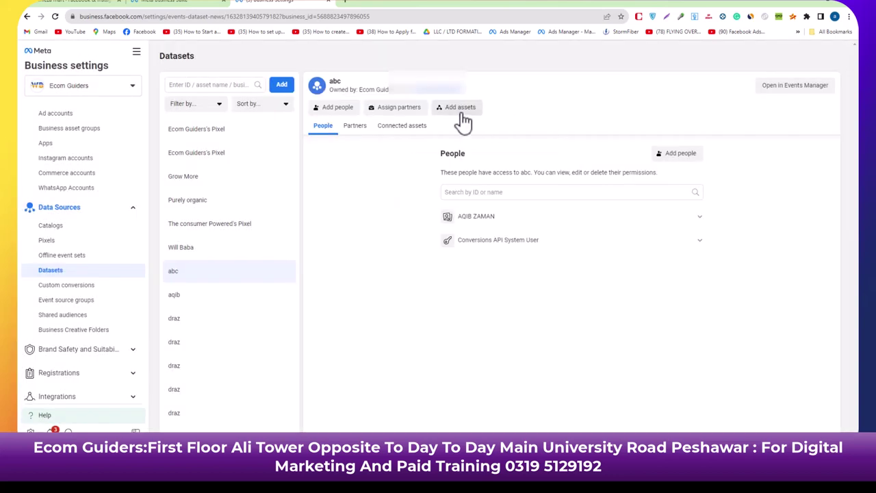
left_click(460, 110)
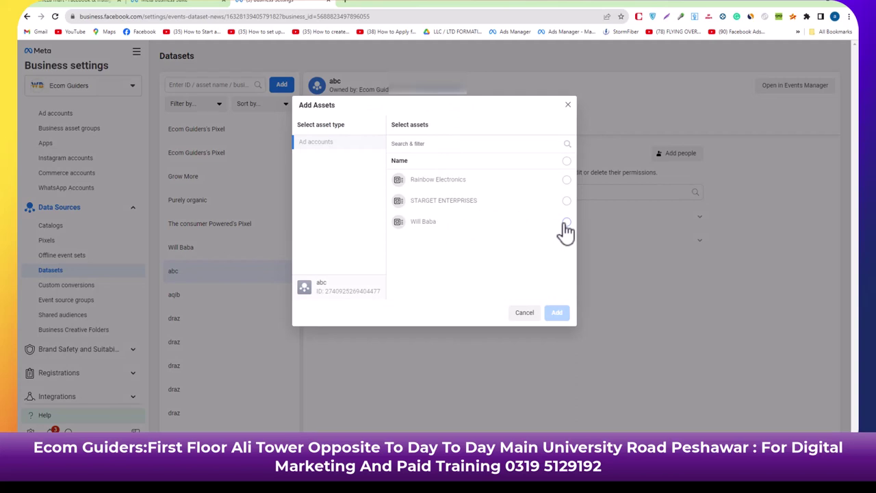
left_click(566, 200)
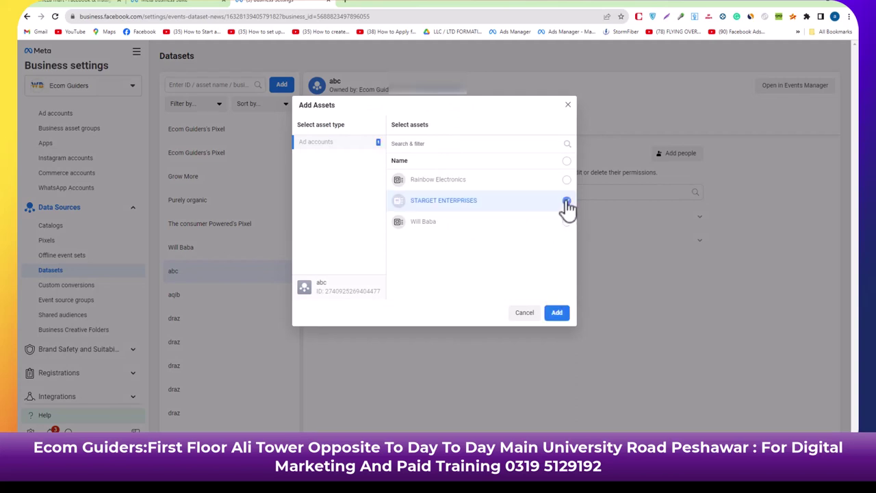
left_click(558, 313)
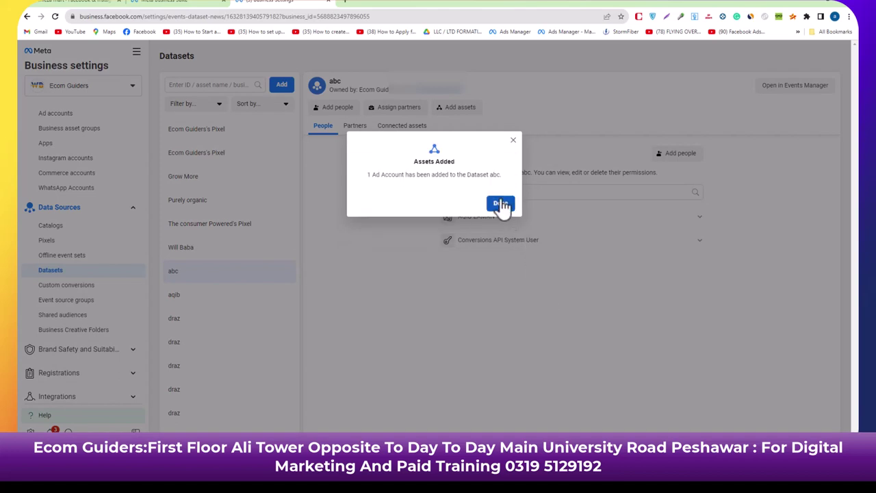
left_click(500, 204)
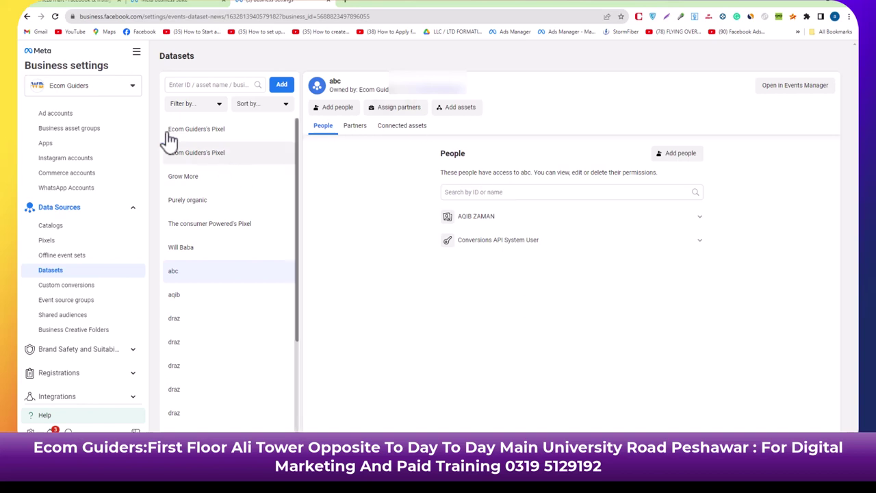
Switch to the Shopify admin and open the Shopify App Store from the store's apps and sales channels settings.
left_click(66, 4)
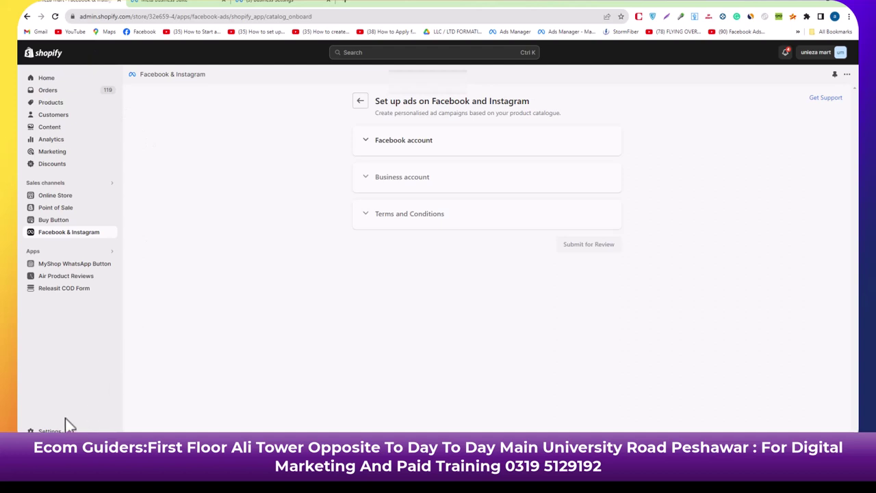
left_click(43, 430)
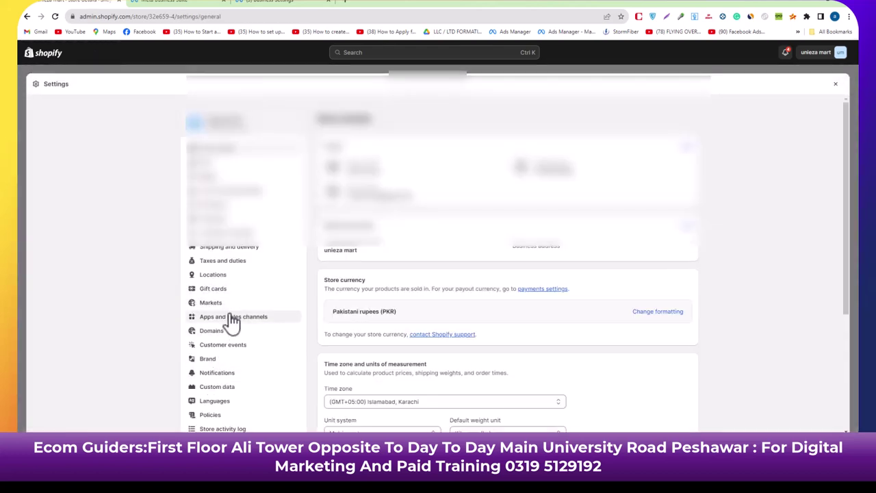
left_click(231, 318)
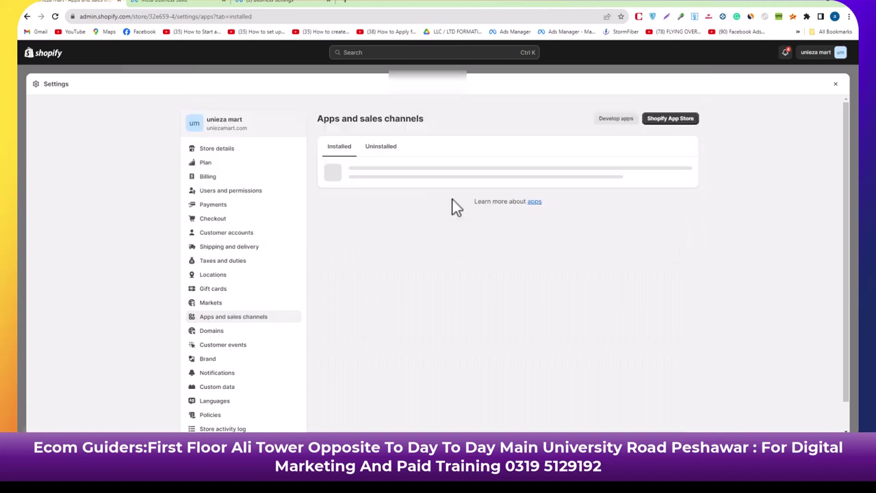
left_click(677, 121)
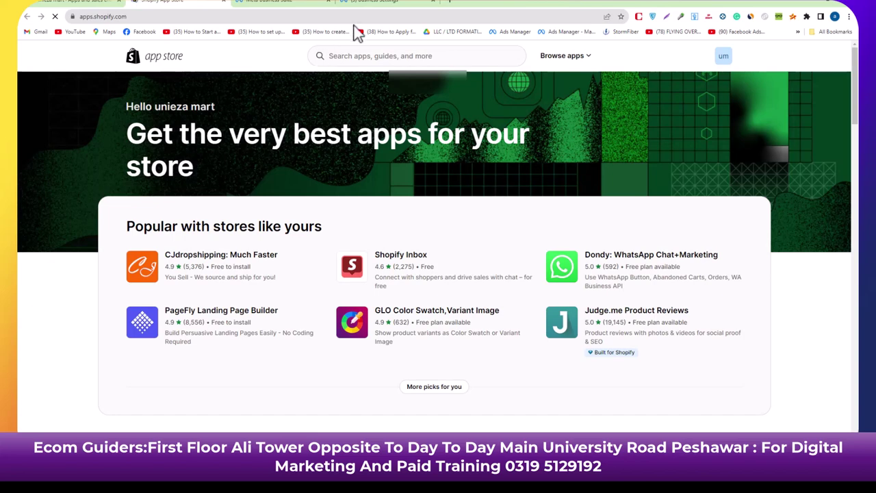
Search the app store for "facebook and instagram" and open the installed Facebook & Instagram app.
left_click(378, 56)
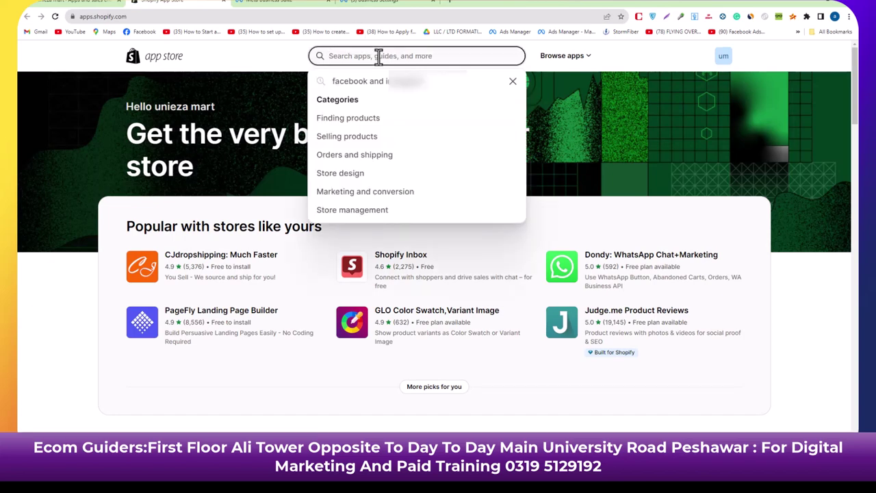
left_click(444, 89)
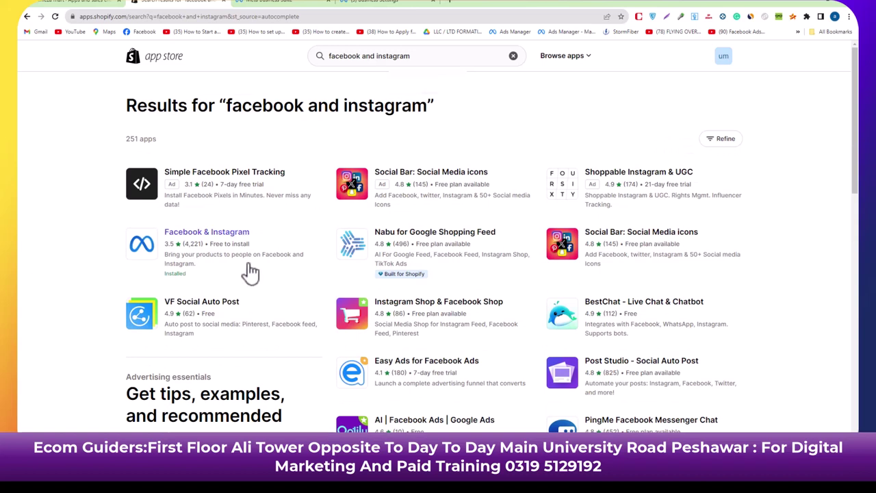
left_click(212, 239)
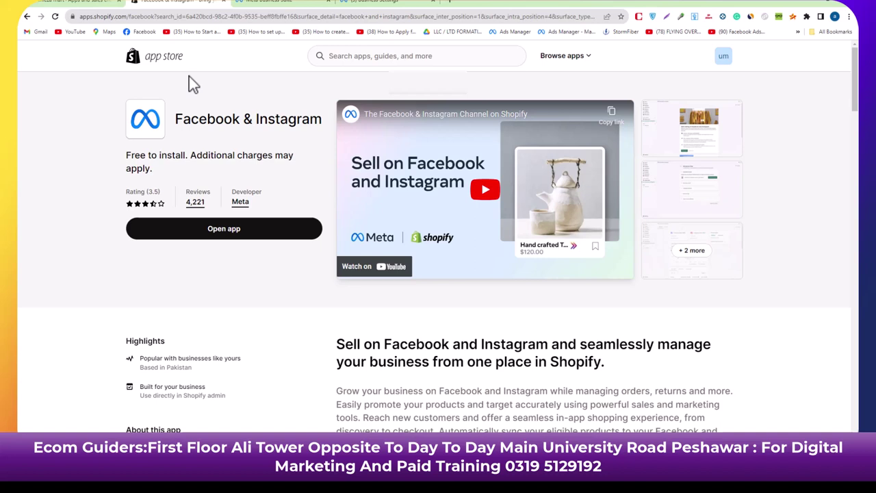
left_click(198, 233)
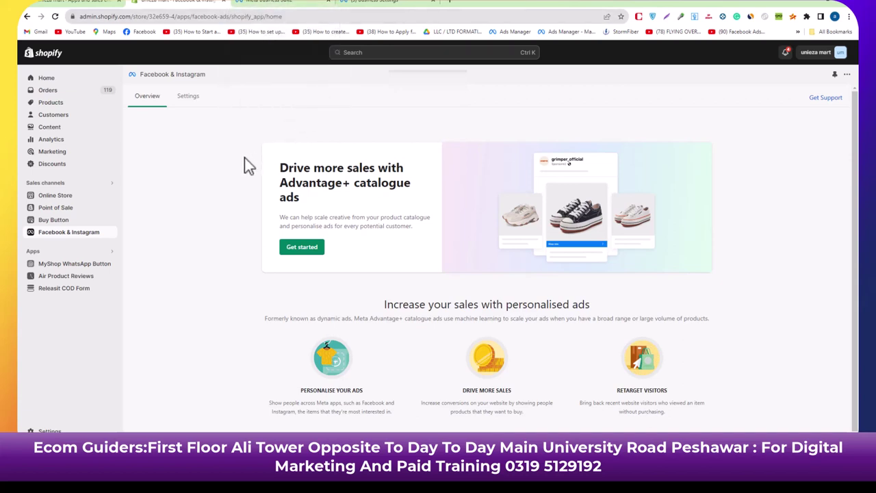
Start the Facebook and Instagram ads setup, connect the Facebook account with asset sharing allowed, and connect its business account.
left_click(302, 247)
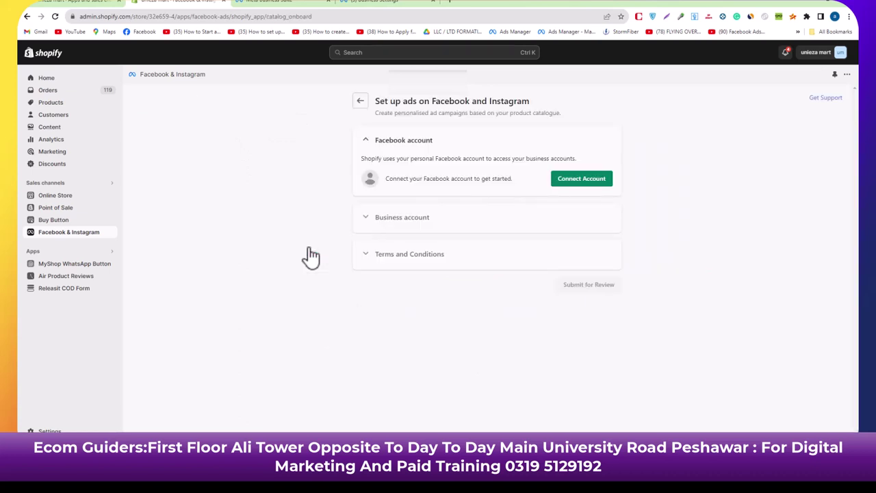
left_click(567, 181)
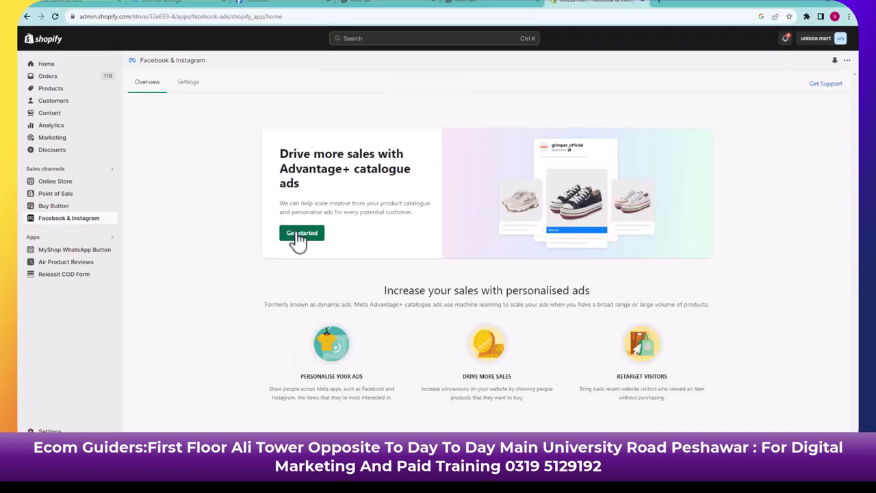
left_click(299, 234)
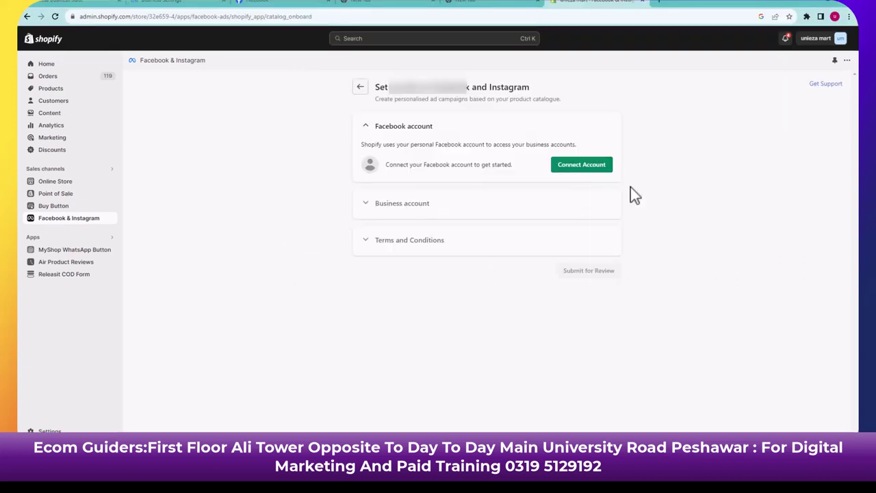
left_click(591, 167)
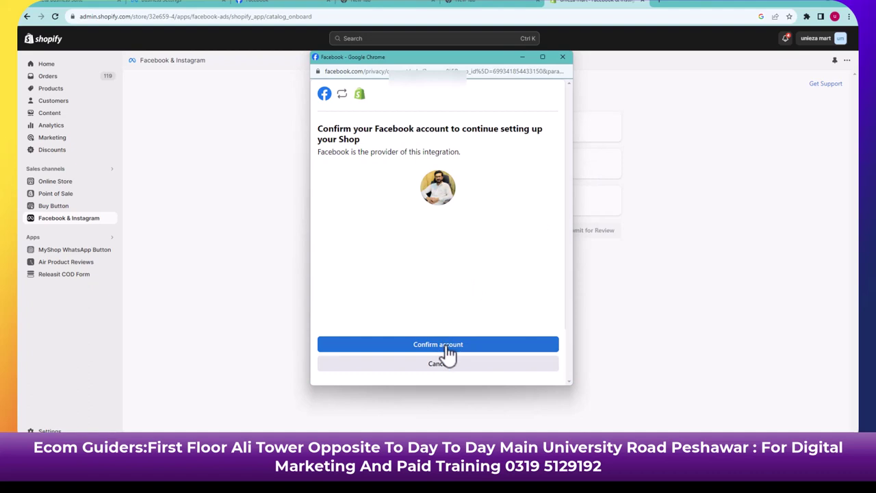
left_click(446, 346)
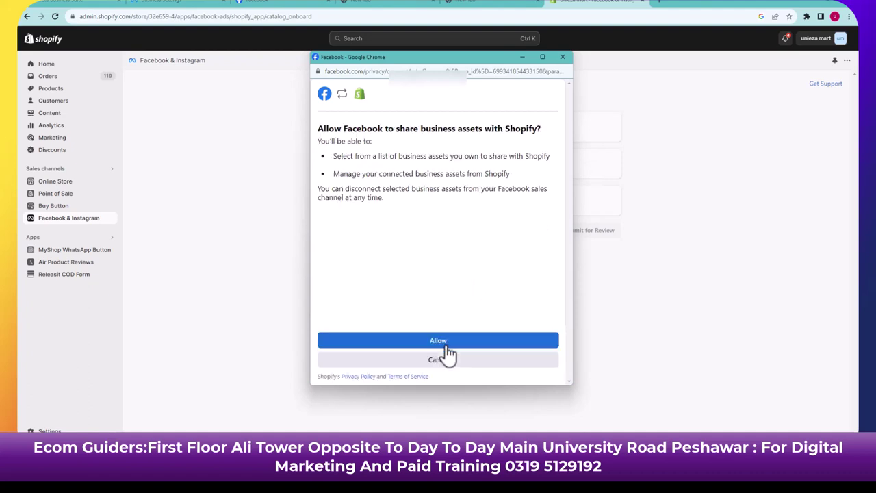
left_click(446, 347)
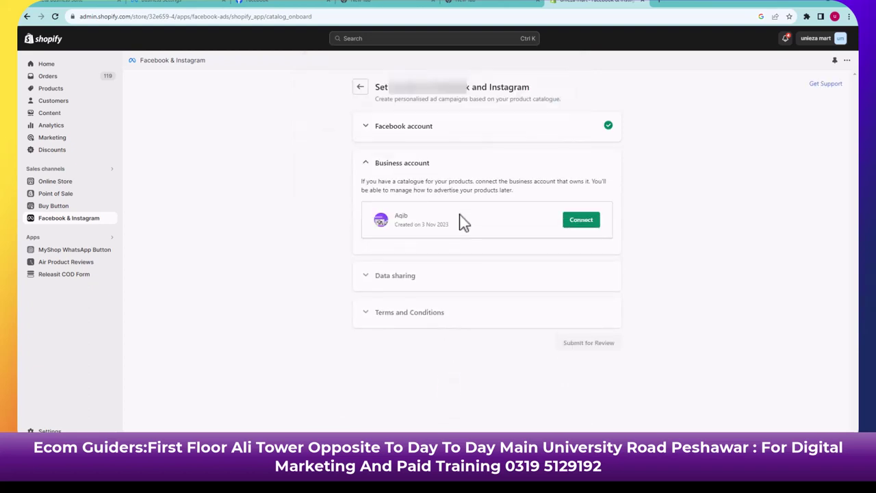
left_click(580, 220)
Examine the customer data-sharing preference options and leave them without saving.
scroll(500, 288, "down", 2)
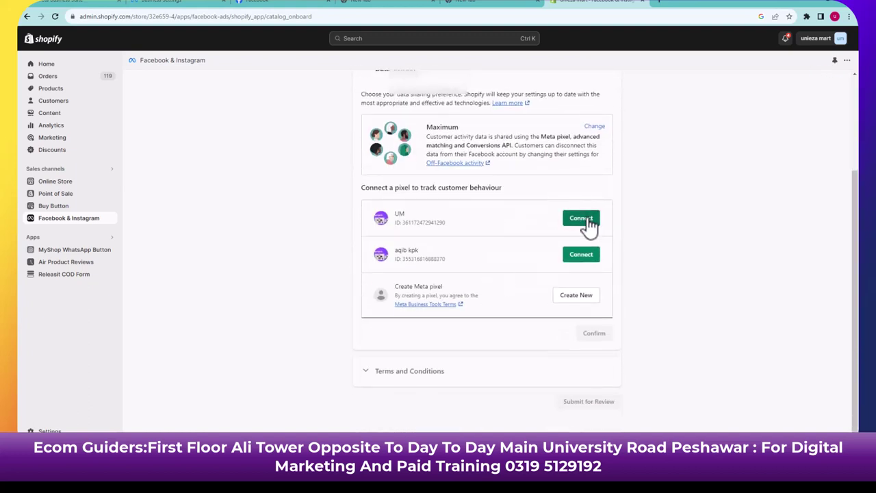
left_click(594, 127)
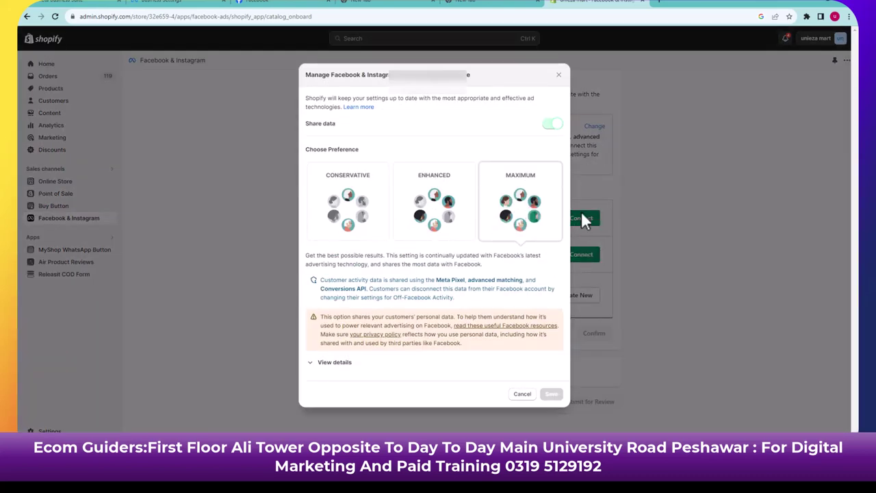
left_click(523, 395)
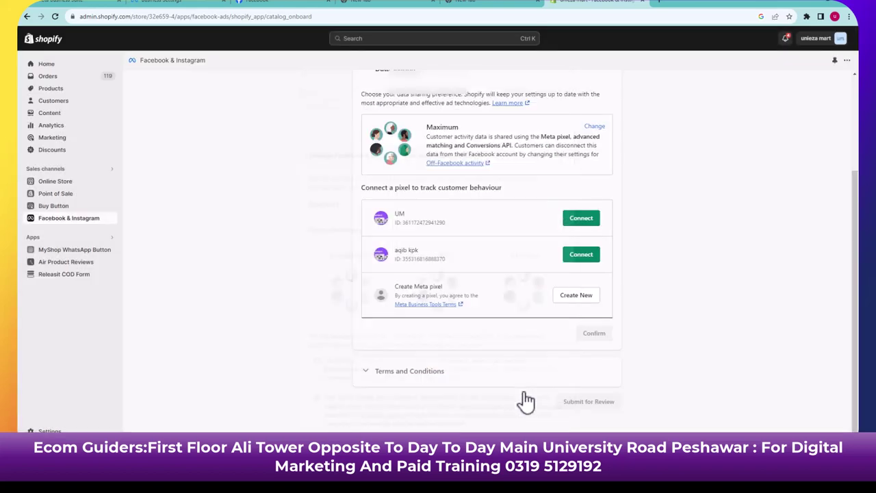
Connect the UM pixel with confirmed data sharing, accept Meta's Product Catalogue Terms, and submit the ads setup for review.
left_click(573, 219)
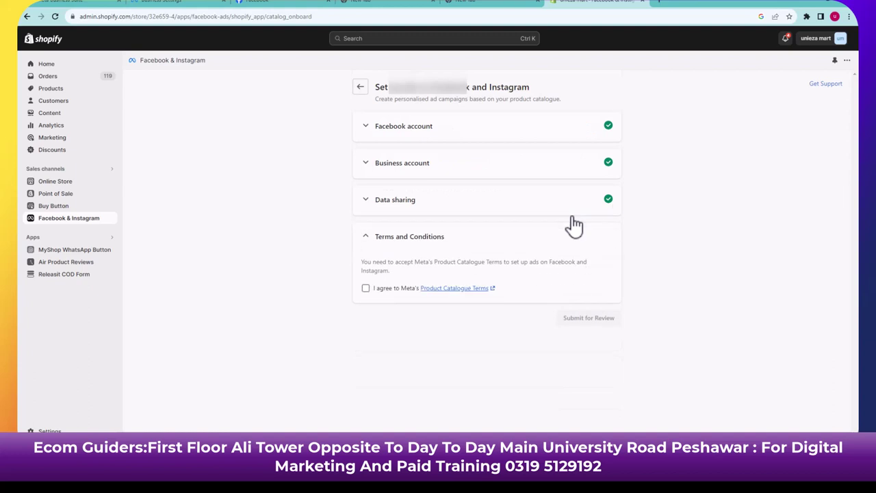
left_click(365, 288)
left_click(606, 268)
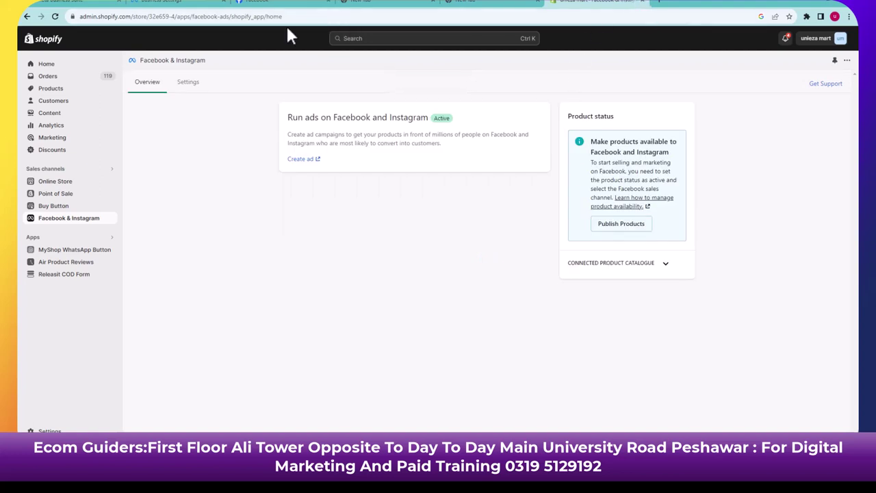
Switch to Meta Business settings, open the UM dataset in Events Manager, and start its Meta pixel setup with the Shopify (online) partner integration.
left_click(175, 3)
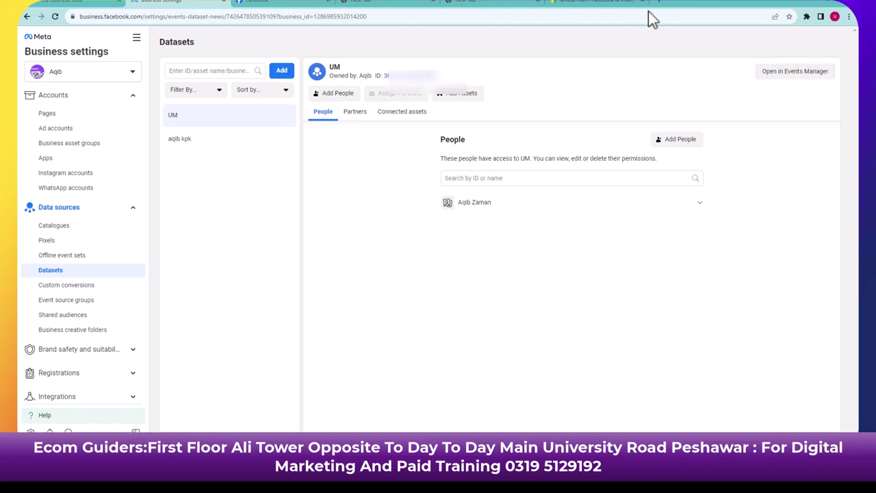
left_click(766, 77)
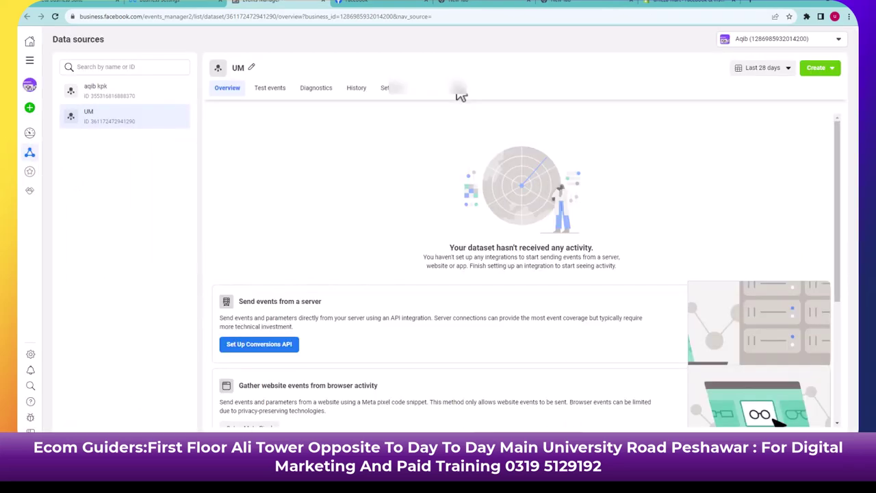
scroll(414, 190, "down", 3)
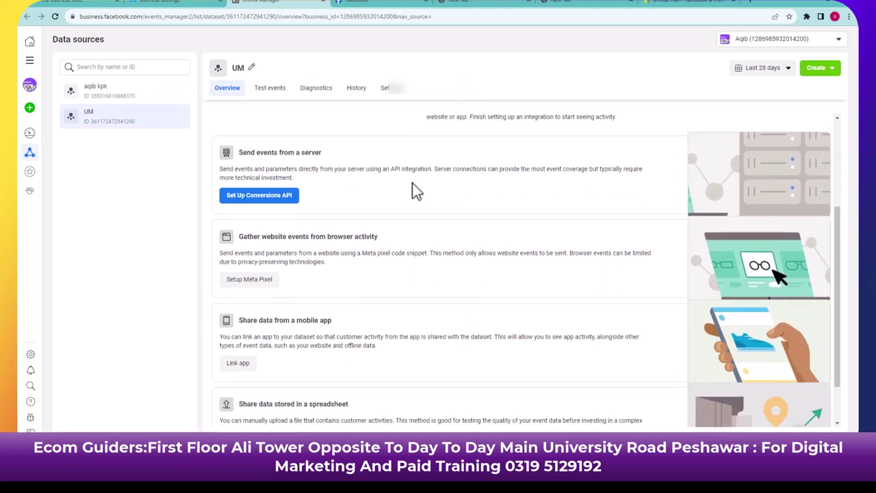
left_click(265, 280)
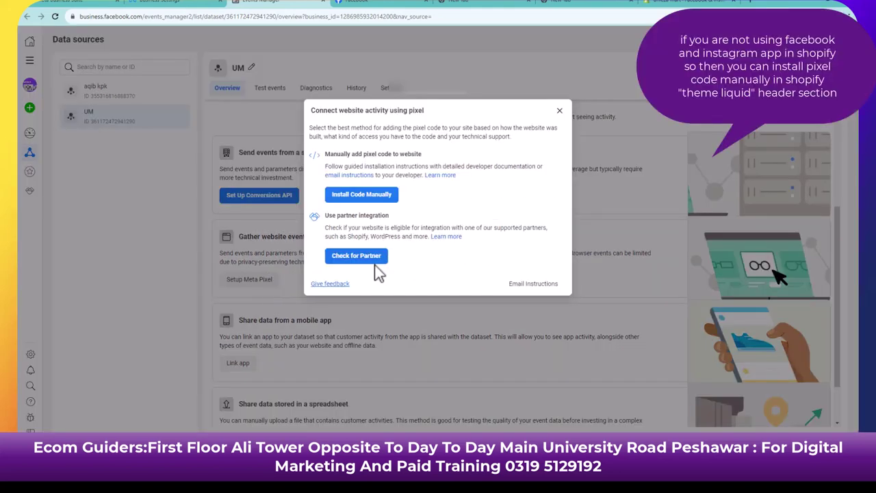
left_click(375, 258)
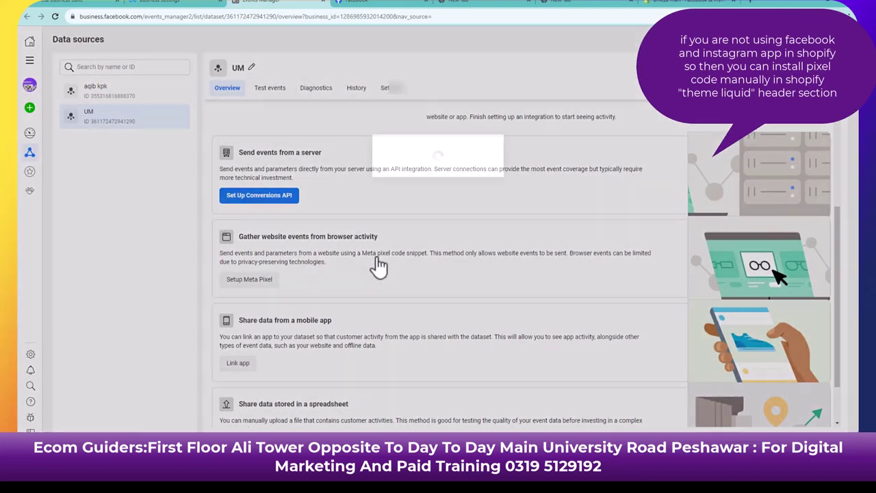
scroll(479, 223, "down", 2)
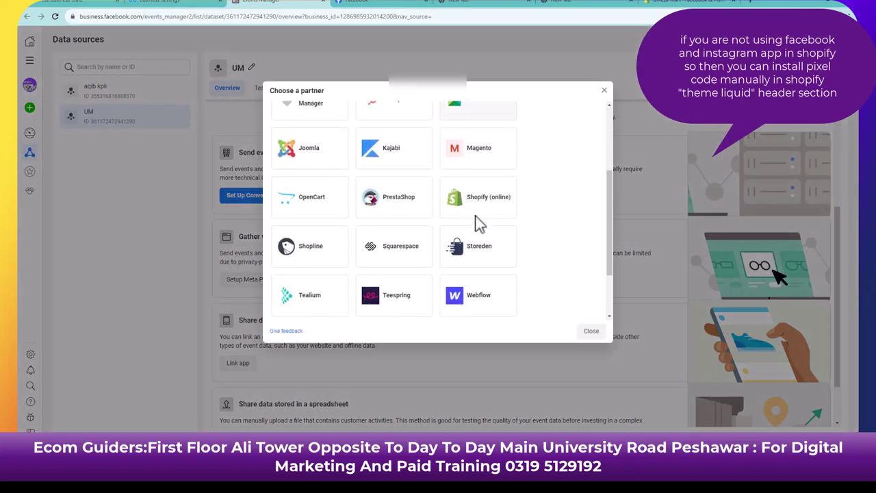
scroll(479, 222, "down", 1)
left_click(471, 179)
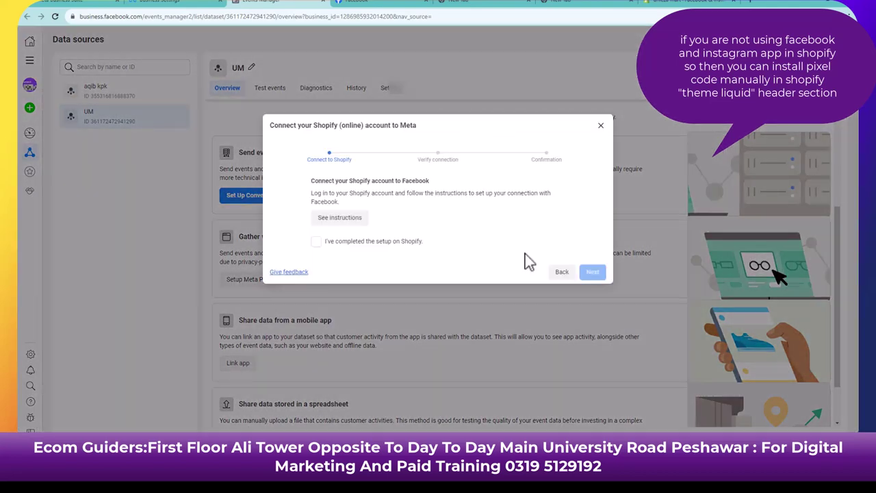
left_click(342, 242)
left_click(592, 273)
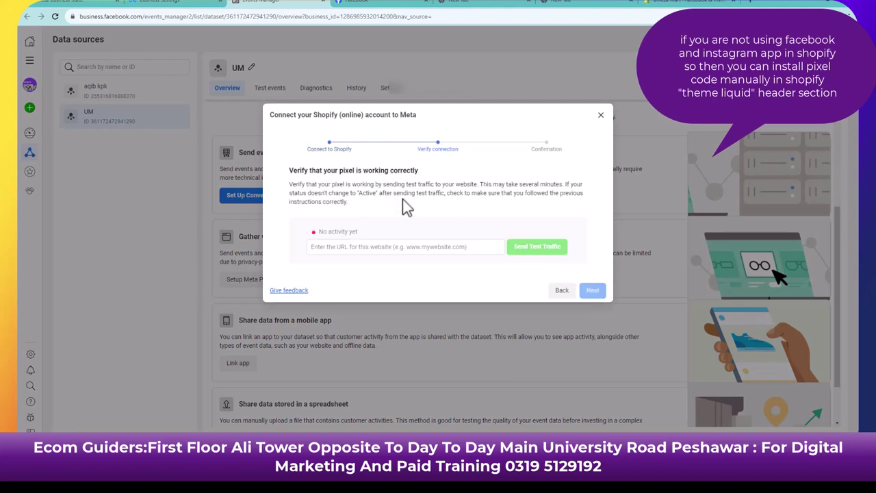
left_click(407, 246)
type("ww")
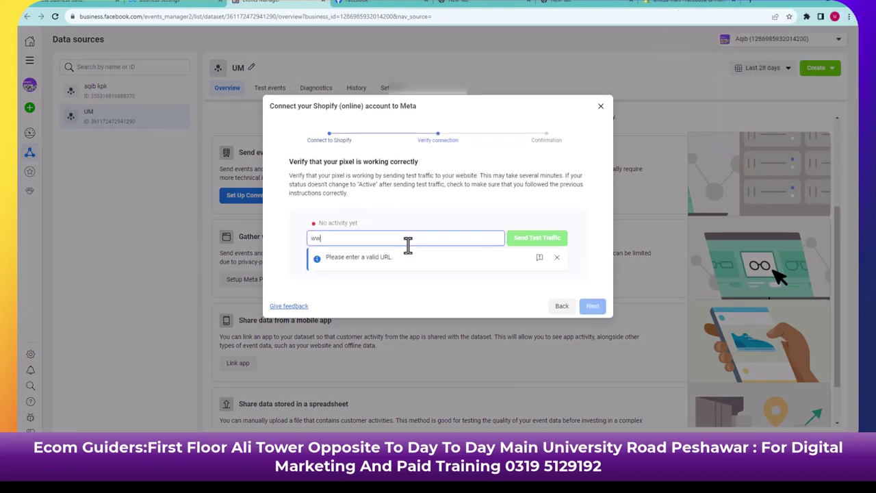
type("w.u")
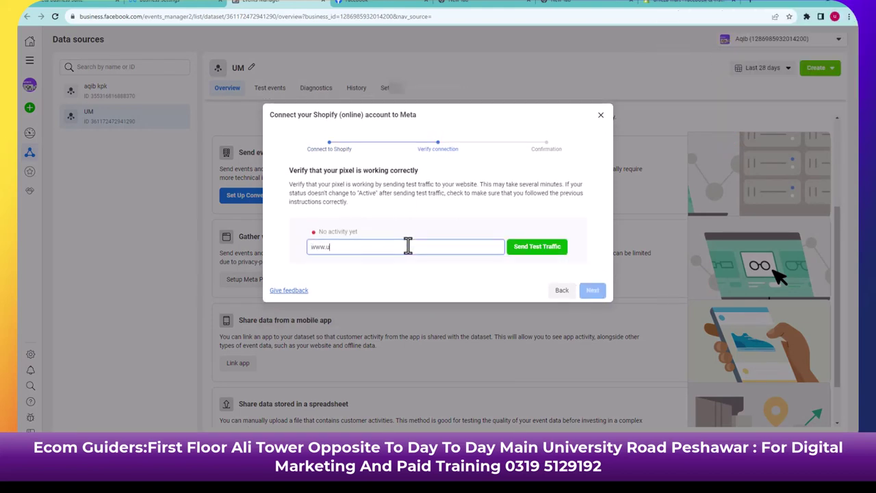
type("niezamart.com")
left_click(537, 250)
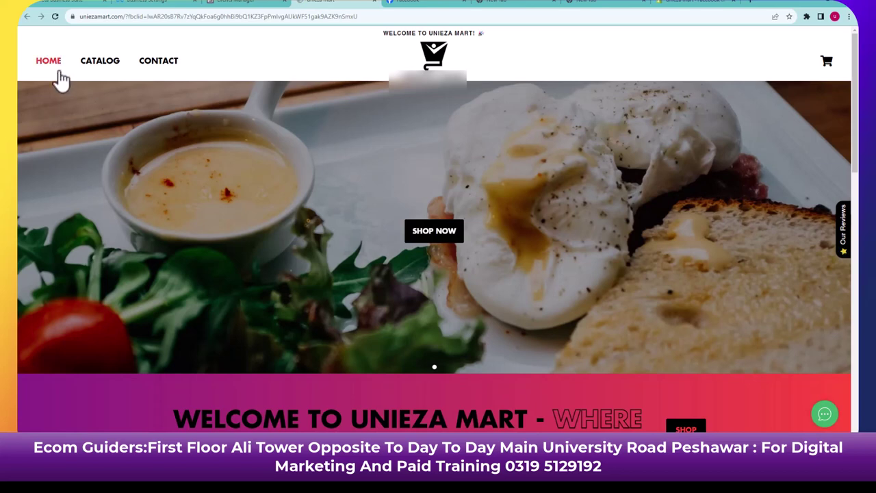
Visit the store's Catalog and Contact pages to generate activity, and finish the Shopify connection setup in Events Manager.
left_click(103, 63)
left_click(162, 64)
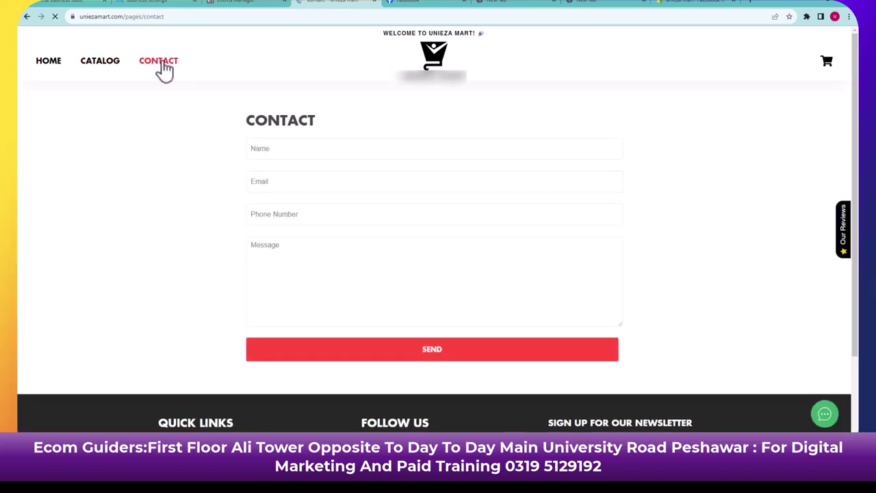
left_click(267, 2)
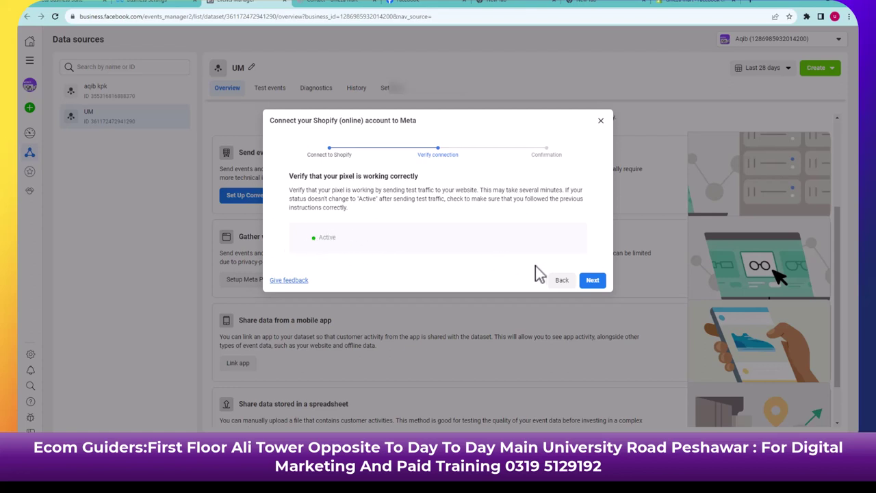
left_click(588, 282)
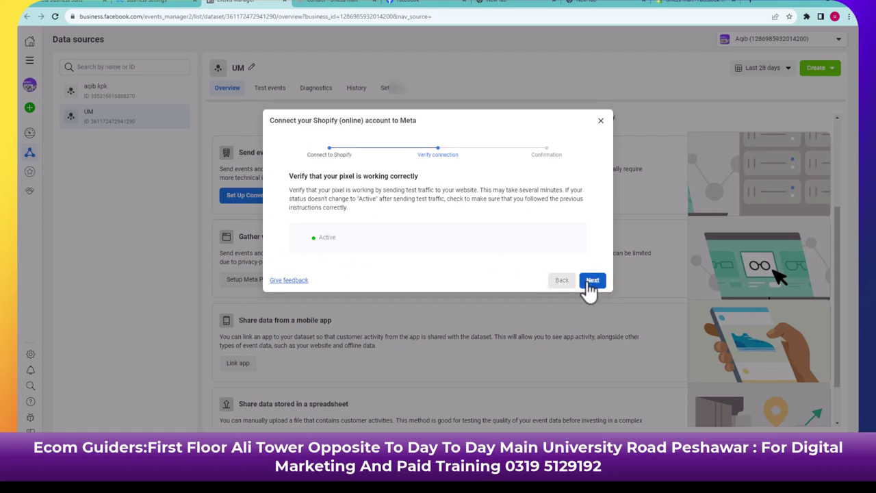
left_click(589, 282)
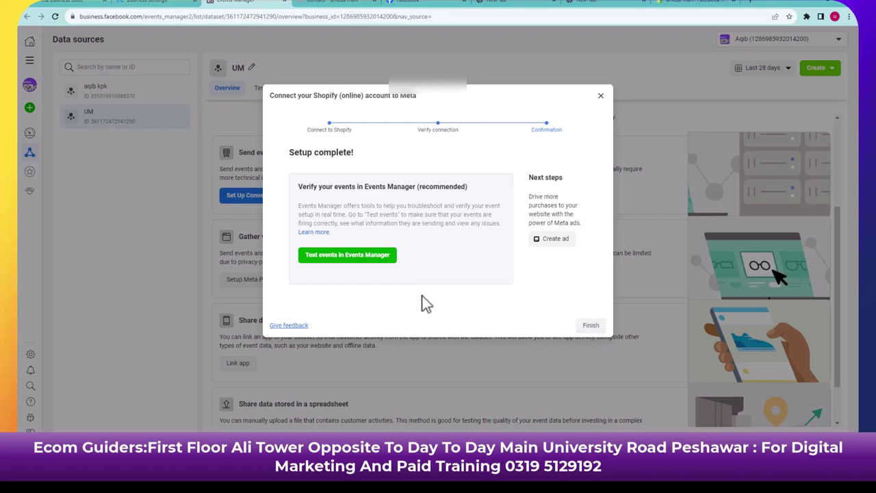
left_click(585, 329)
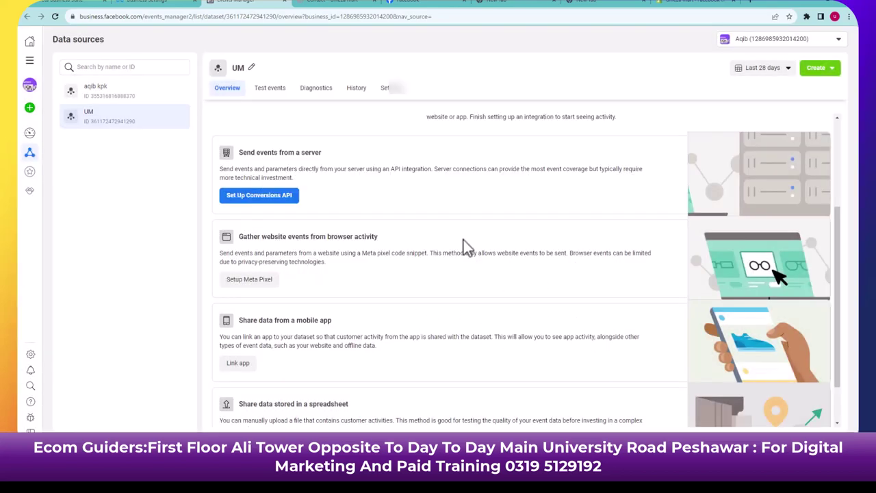
scroll(464, 244, "up", 3)
left_click(277, 93)
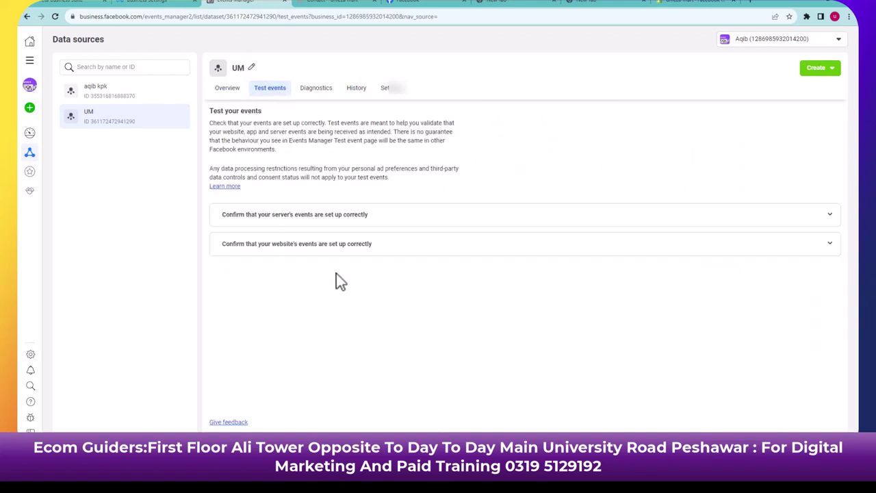
left_click(336, 250)
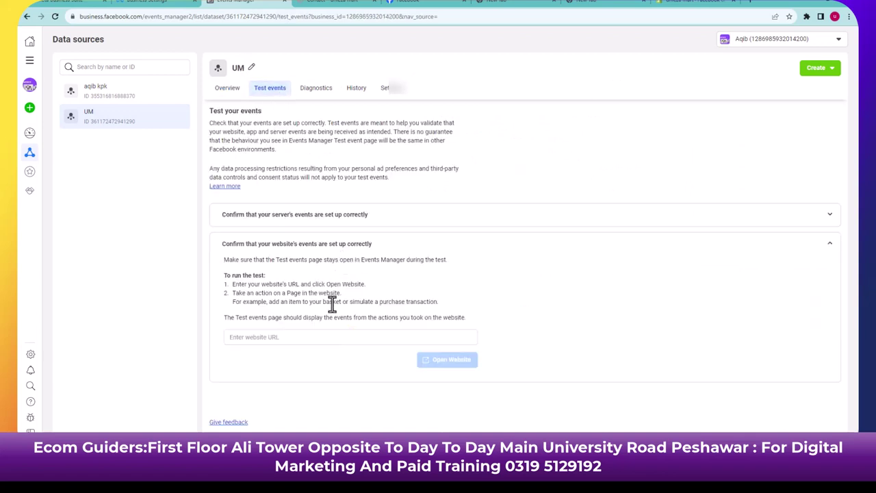
left_click(321, 340)
type("www.uniezamart.com")
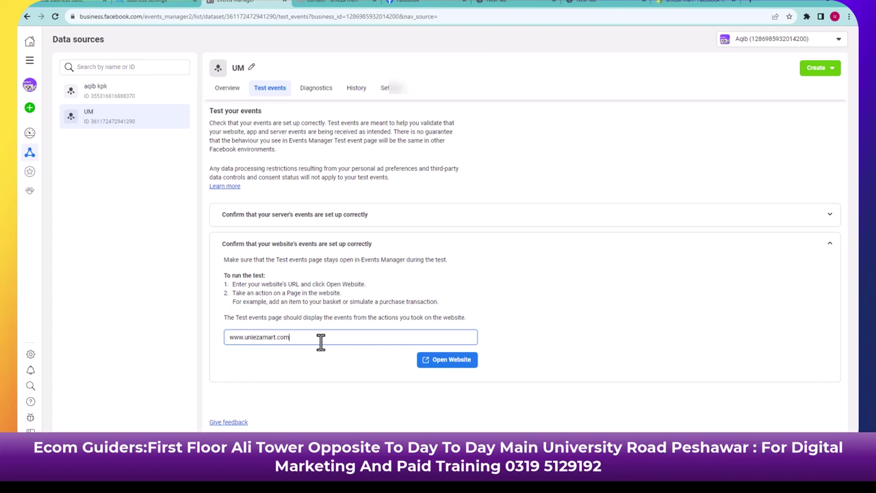
left_click(429, 363)
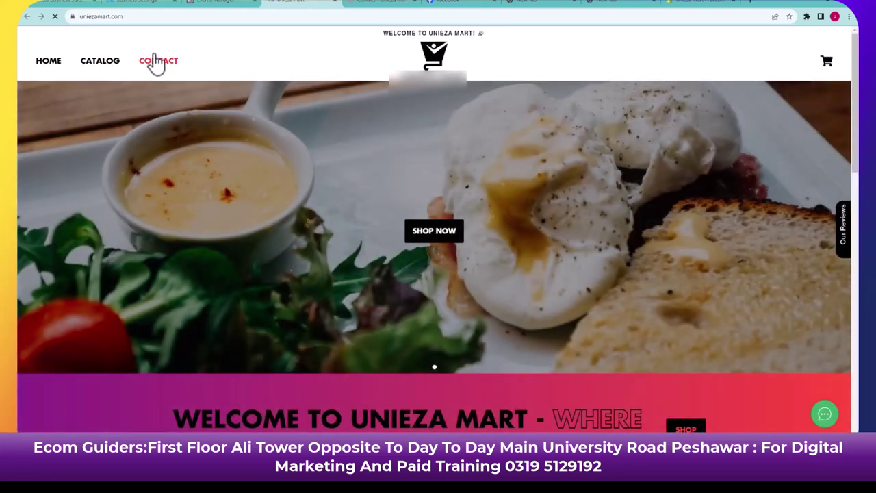
left_click(225, 3)
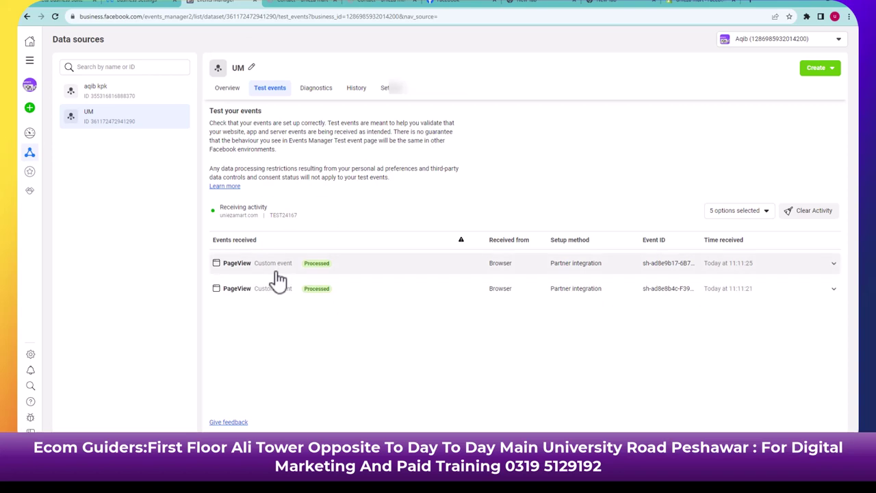
Trigger more test events in the store by opening the Panjeeri product from the catalog and starting a cash-on-delivery order.
left_click(308, 4)
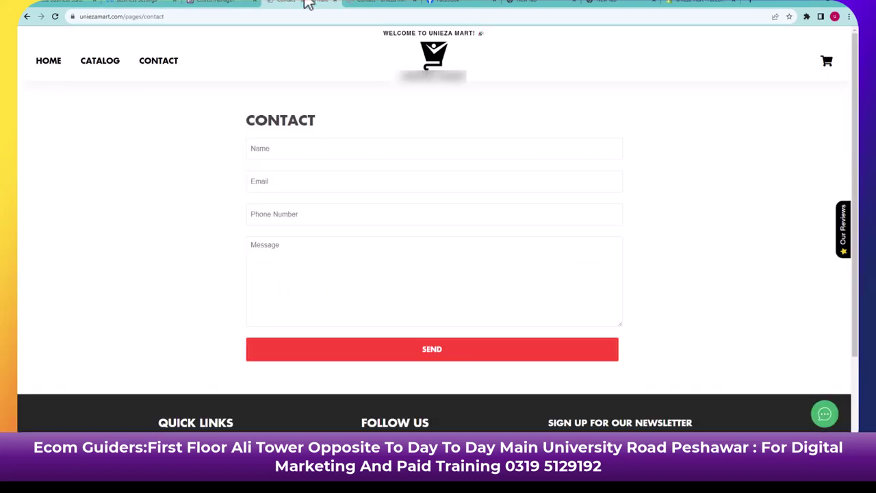
left_click(115, 65)
scroll(176, 171, "down", 2)
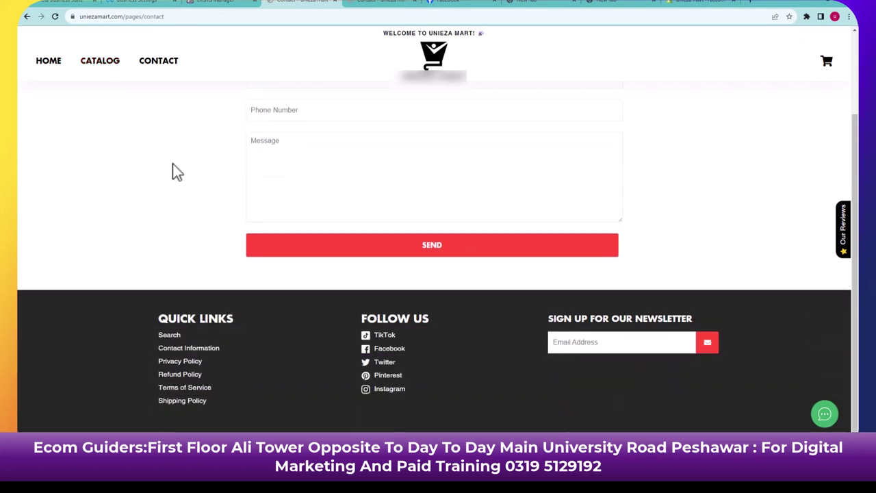
left_click(87, 70)
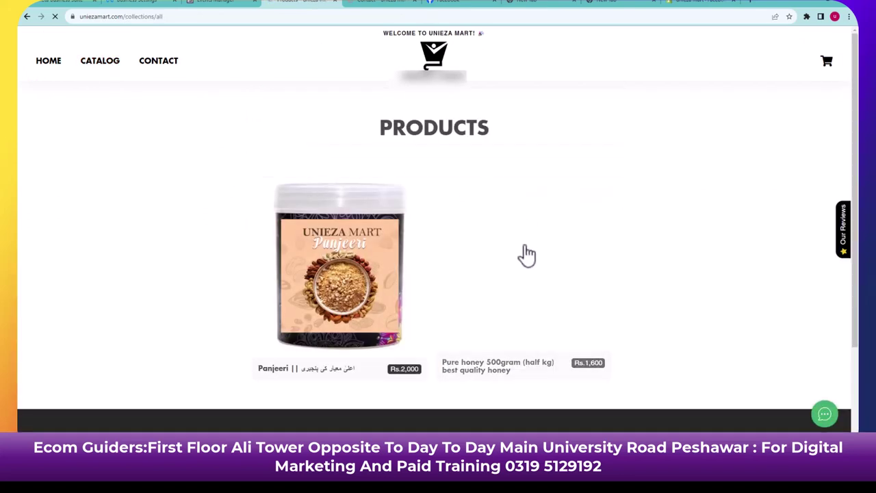
left_click(365, 307)
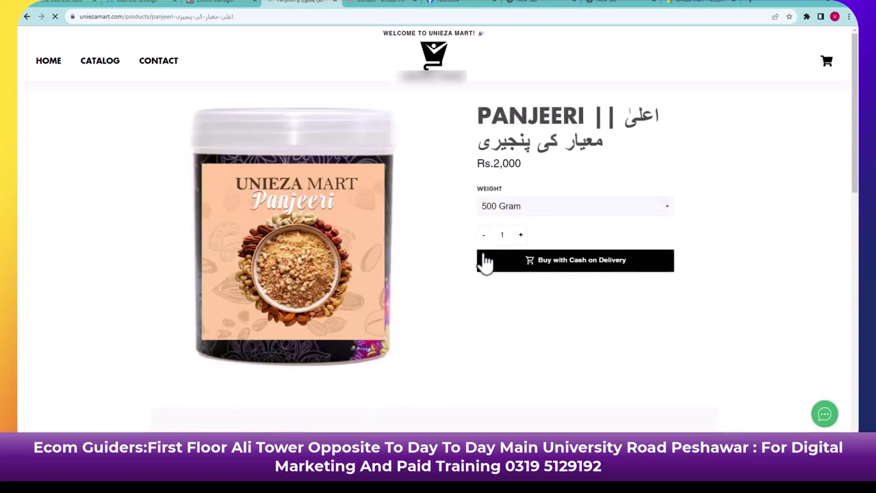
left_click(518, 268)
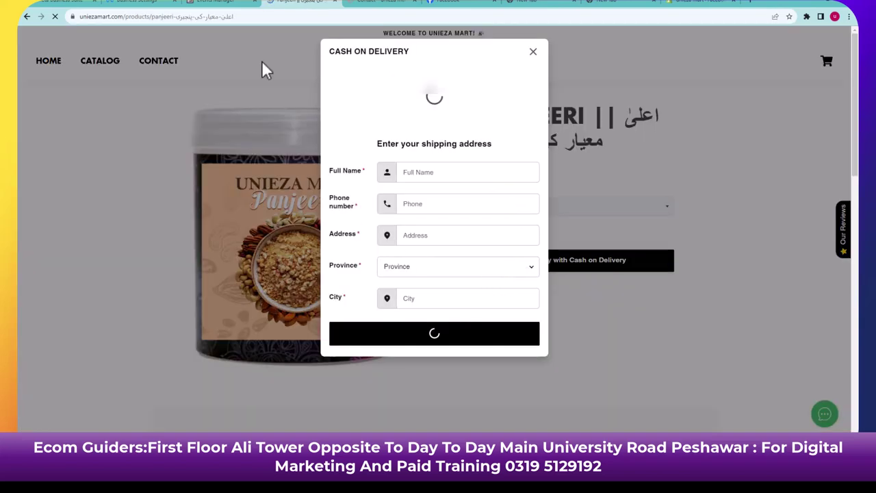
Check the received test events in Events Manager and reload the UM dataset's overview.
left_click(199, 4)
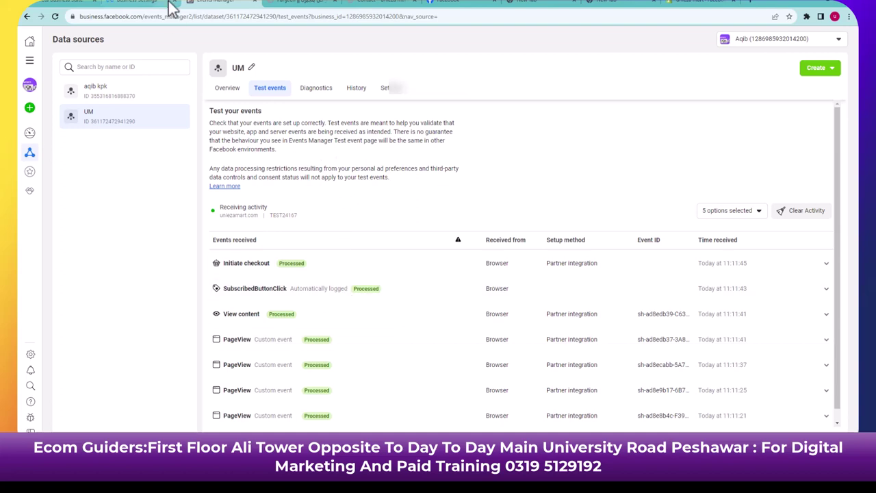
left_click(231, 88)
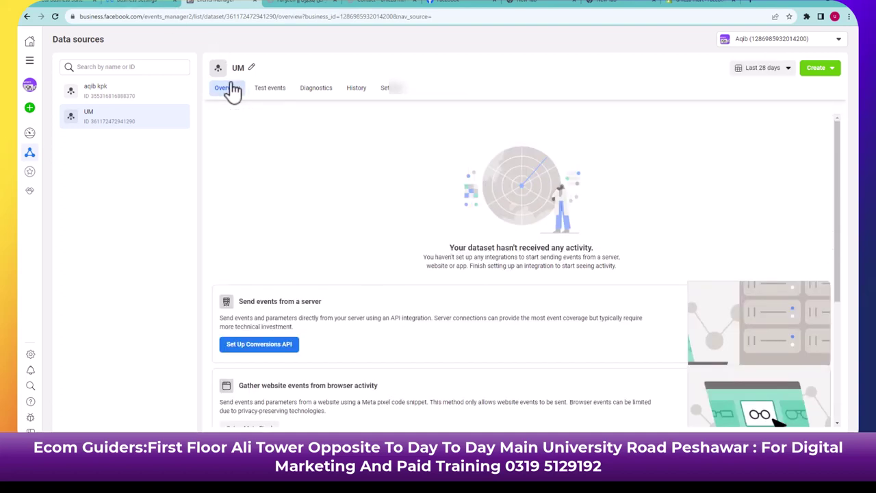
left_click(54, 16)
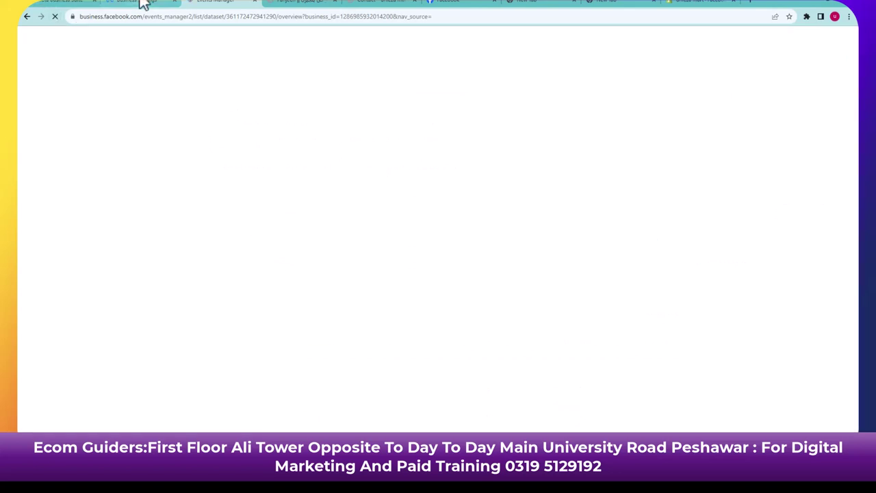
Return to Business settings and open the Domains page under Brand safety and suitability.
left_click(142, 3)
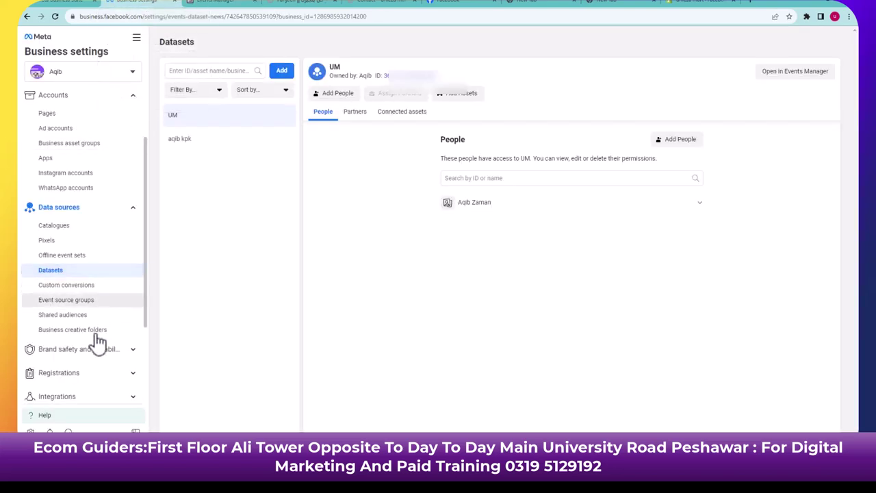
scroll(92, 345, "down", 3)
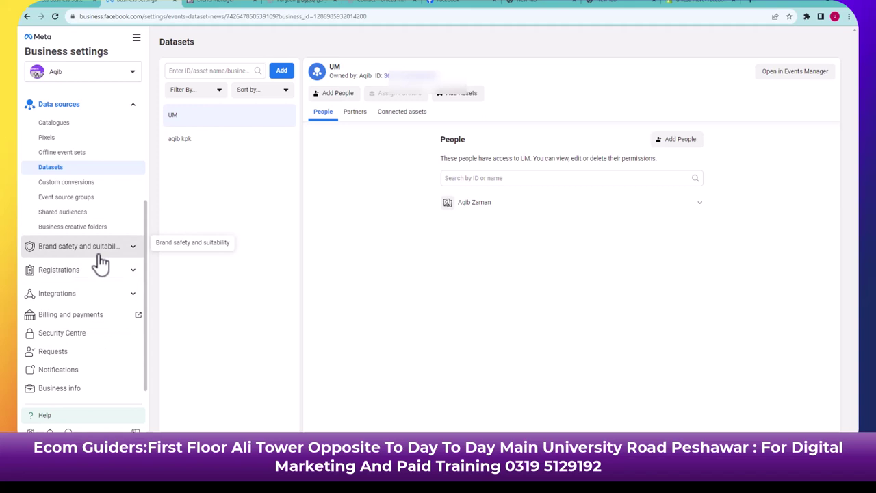
left_click(108, 252)
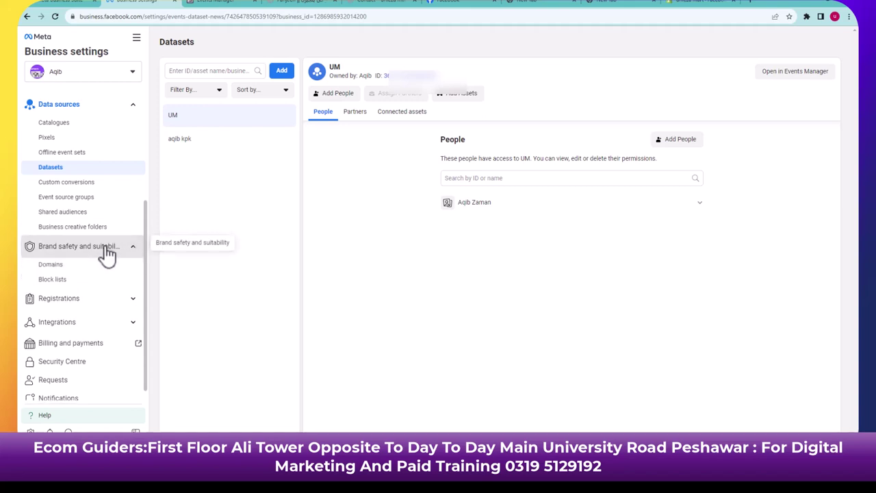
left_click(98, 271)
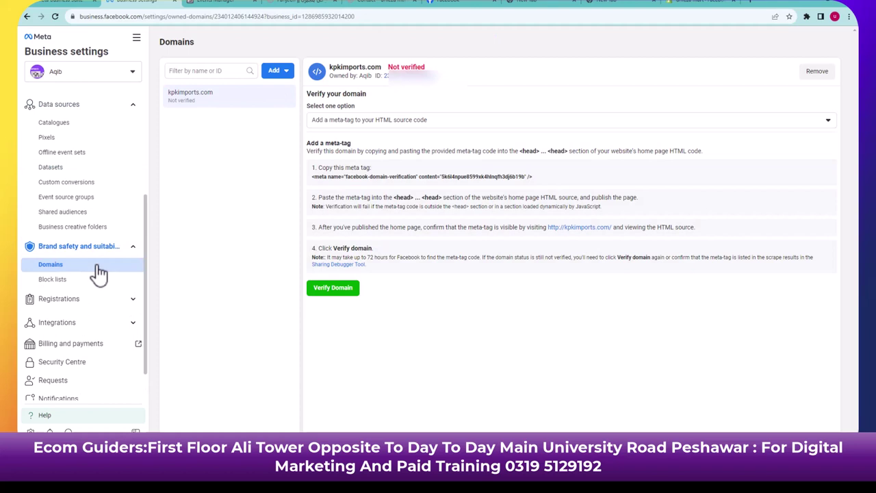
left_click(275, 77)
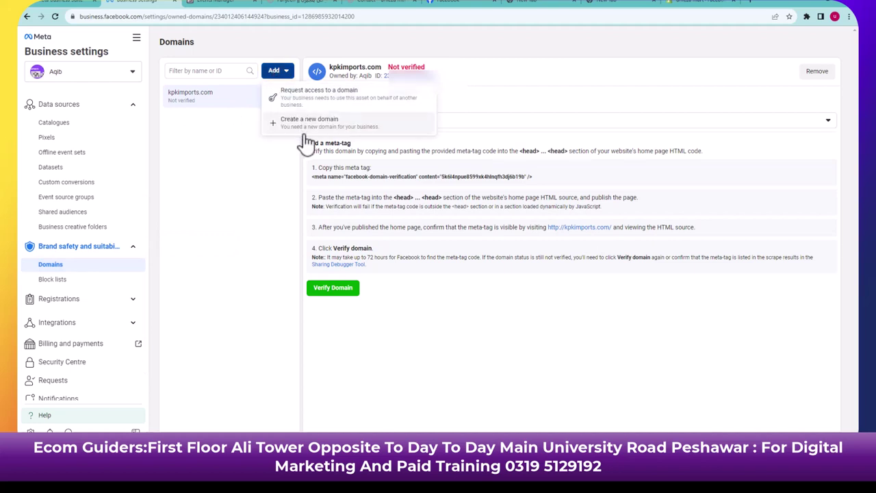
left_click(311, 123)
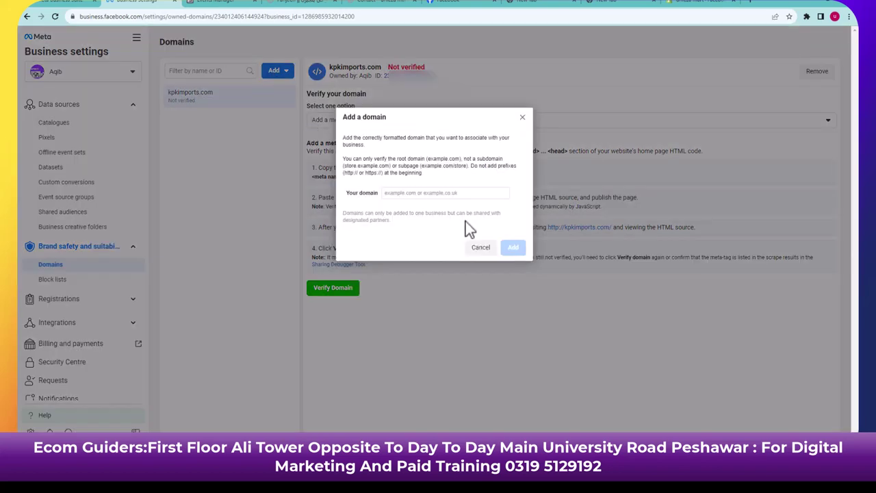
left_click(439, 197)
type("www.uniezamart.com")
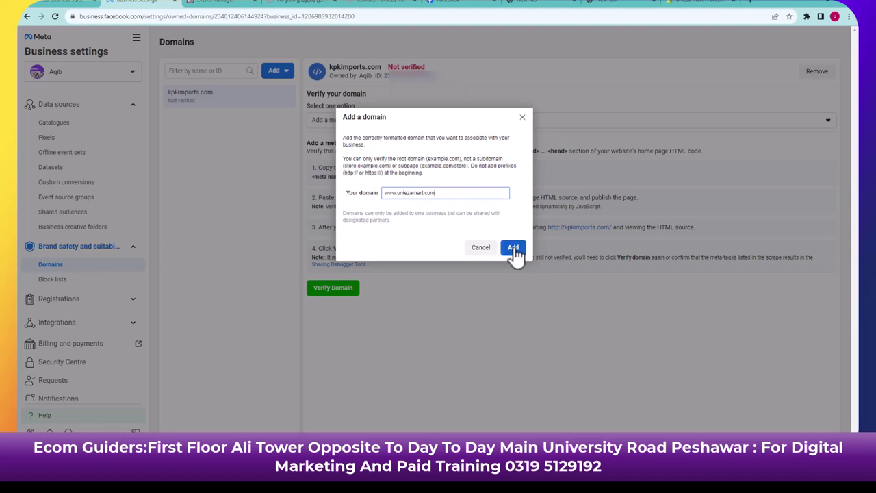
left_click(514, 250)
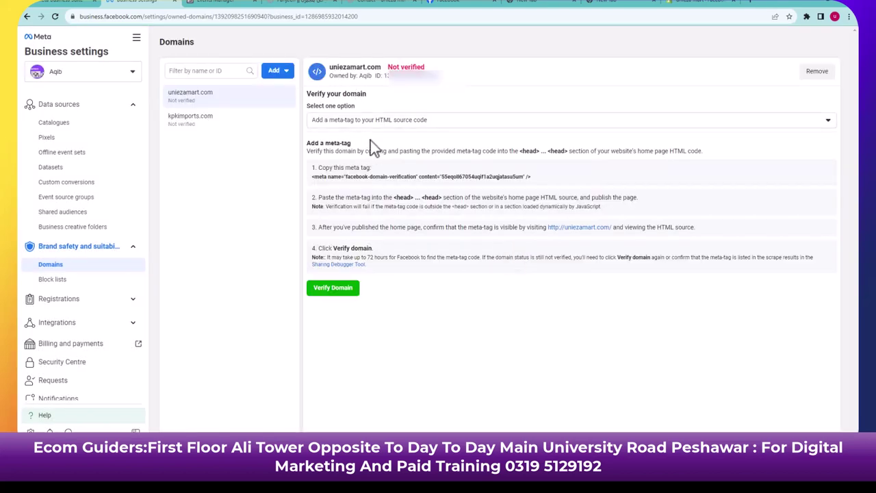
left_click(406, 126)
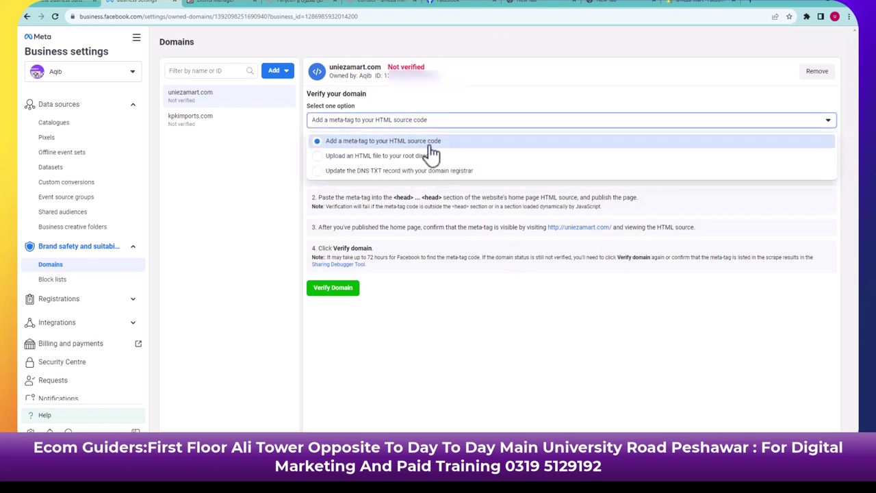
left_click(475, 100)
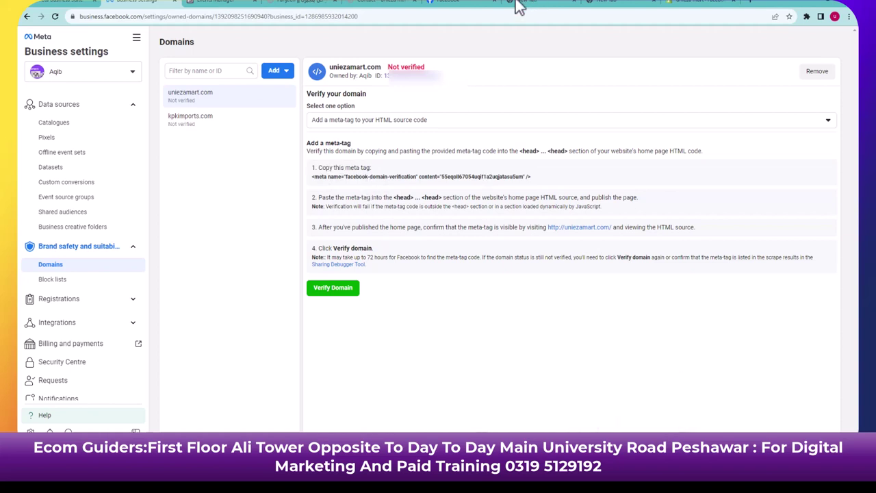
Switch to the Shopify admin and open theme.liquid in the code of the current Solodrop 2.1.0 theme.
left_click(684, 3)
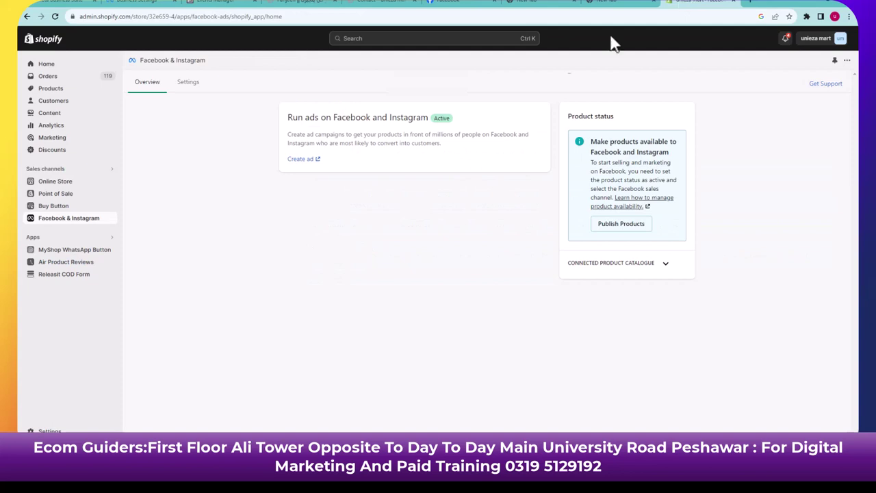
left_click(74, 183)
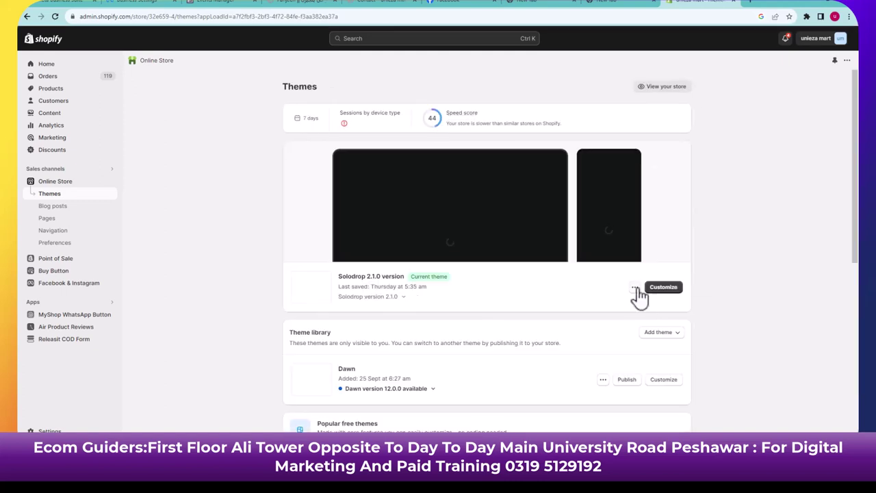
left_click(635, 288)
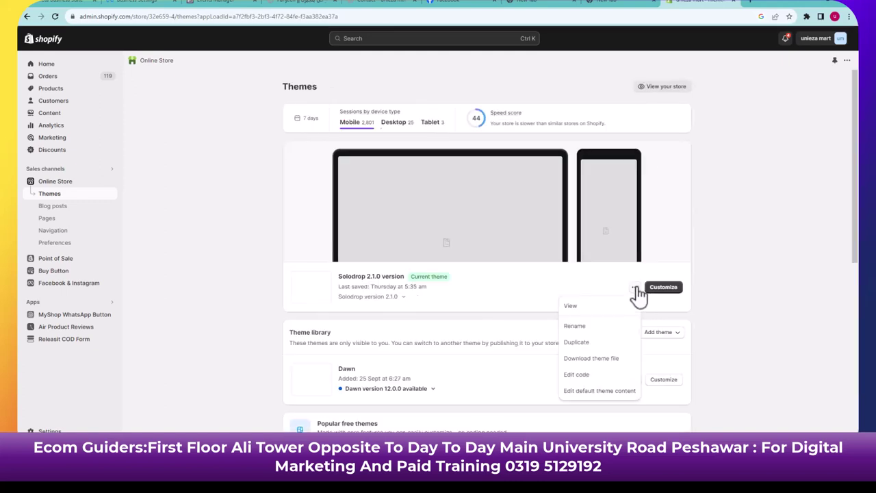
left_click(578, 375)
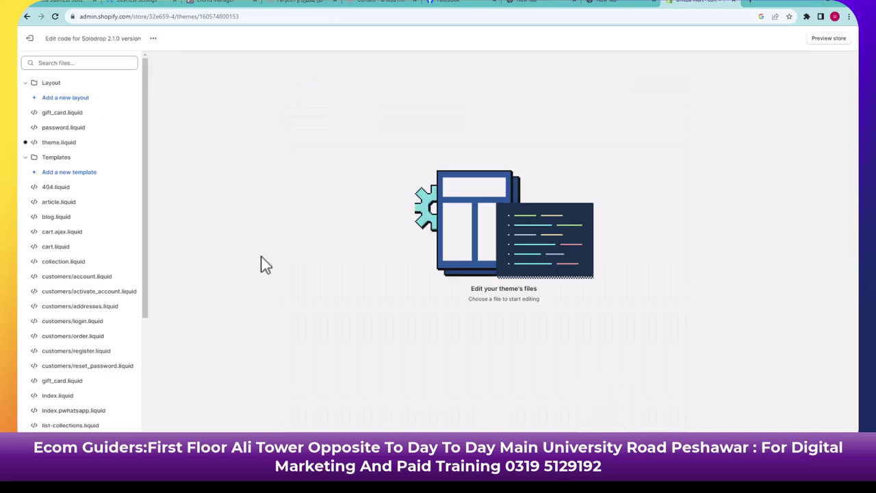
left_click(72, 142)
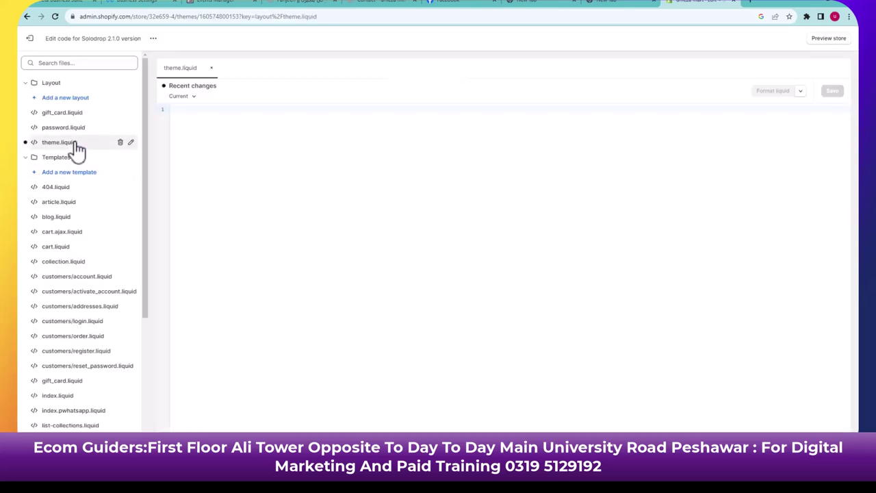
Insert the facebook-domain-verification meta tag with its verification code below the opening <head> tag, save theme.liquid, and leave the code editor.
left_click(200, 134)
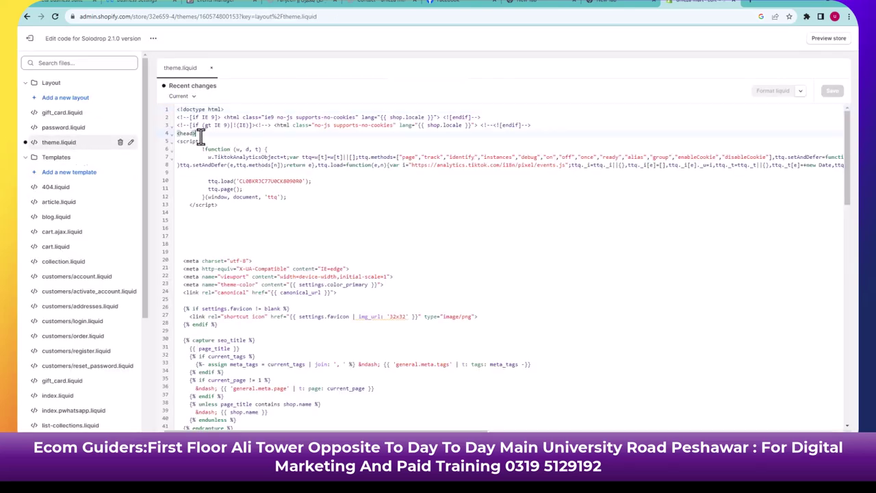
key("Return")
key("Return")
key("Return")
key("Return")
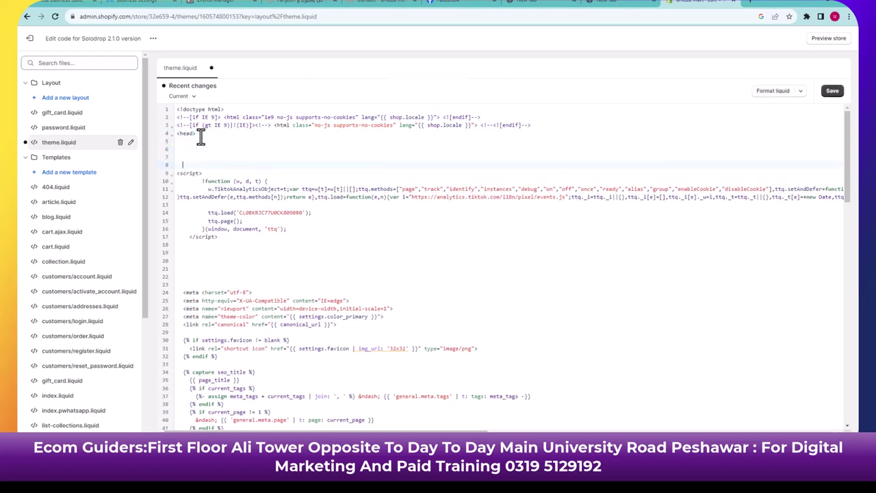
type("<meta name=\"facebook-domain-verification\" content=\"55eqoll67054uqif1a2uqjatasu5um\" />")
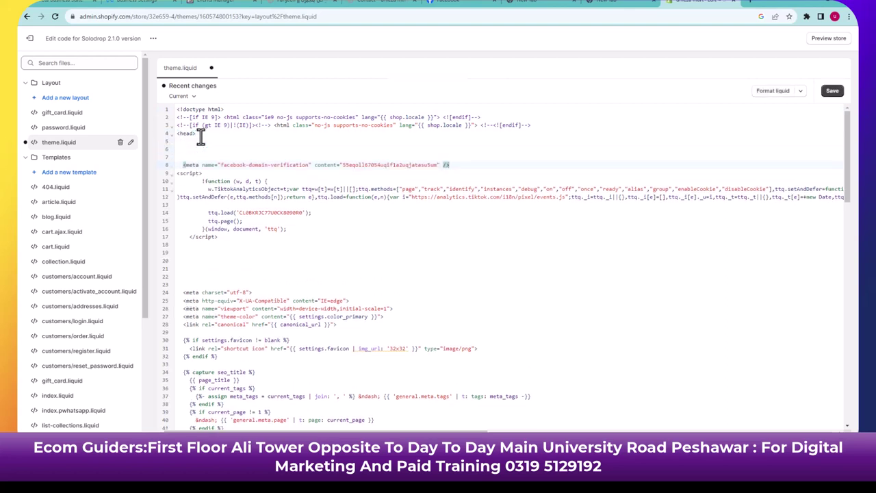
left_click(833, 94)
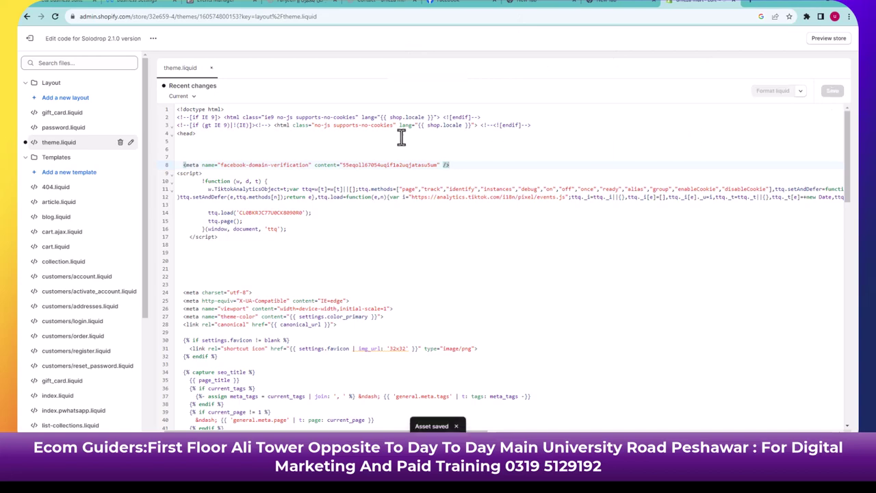
left_click(29, 38)
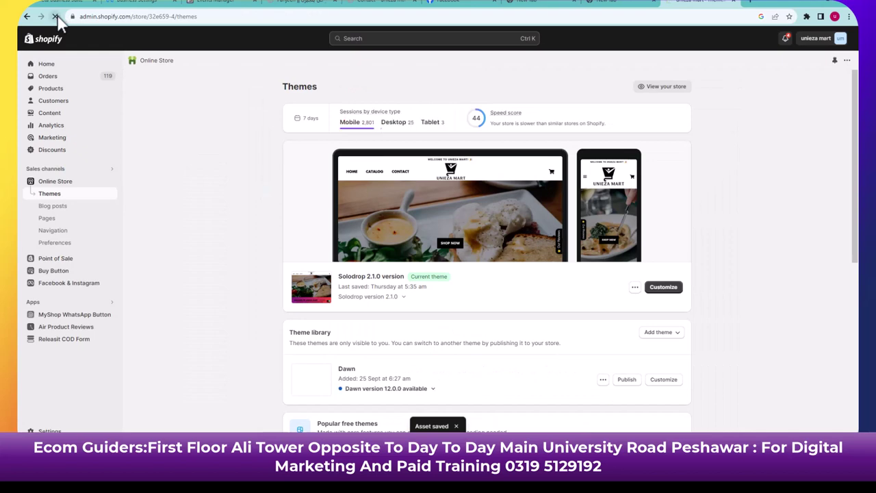
Dismiss the setup improvements notice in Events Manager, return to the Domains page in Business settings, and try to verify uniezamart.com.
left_click(216, 4)
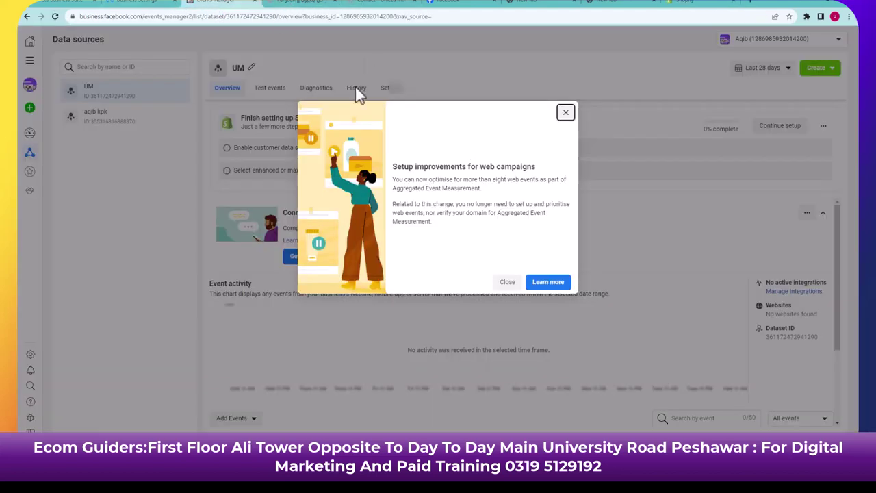
left_click(565, 112)
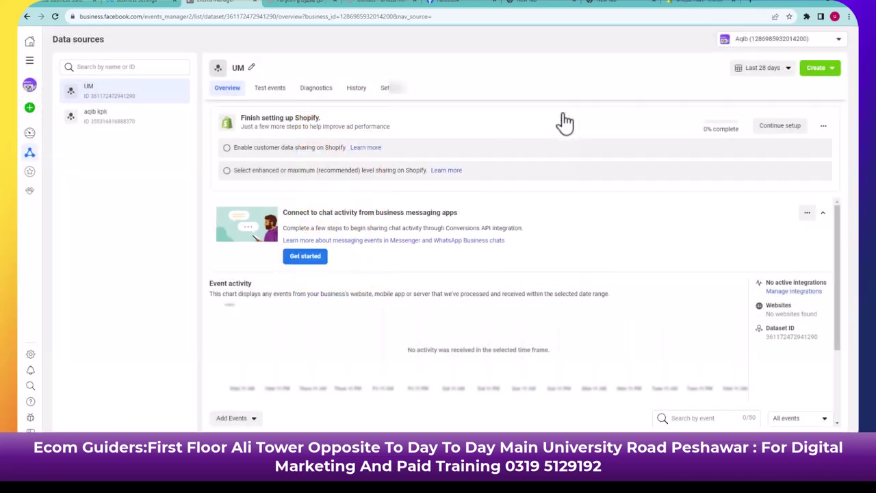
left_click(122, 4)
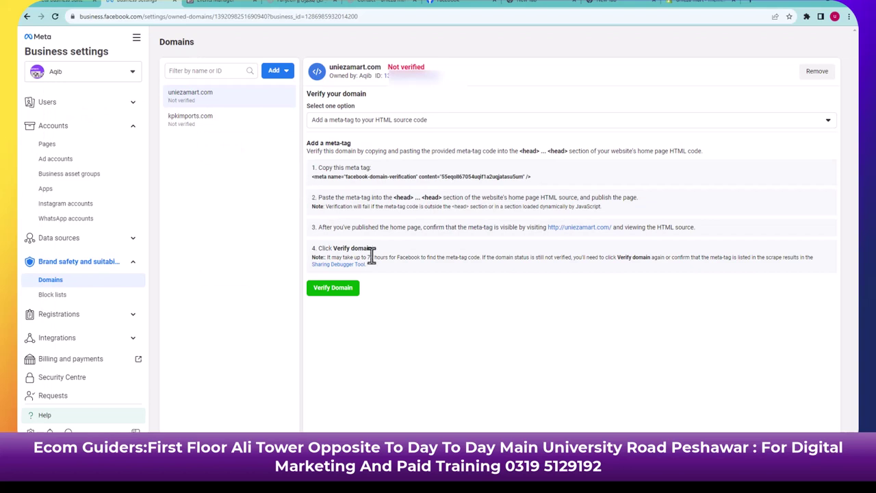
left_click_drag(367, 256, 455, 261)
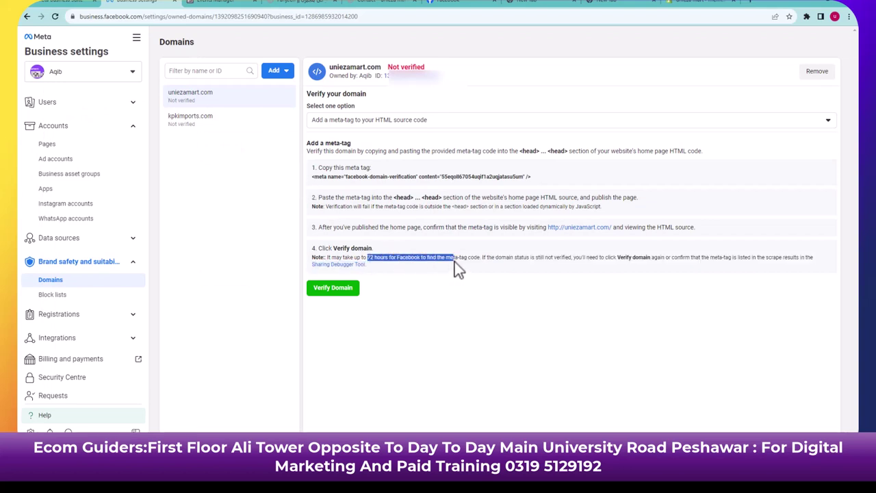
left_click(476, 258)
left_click(333, 288)
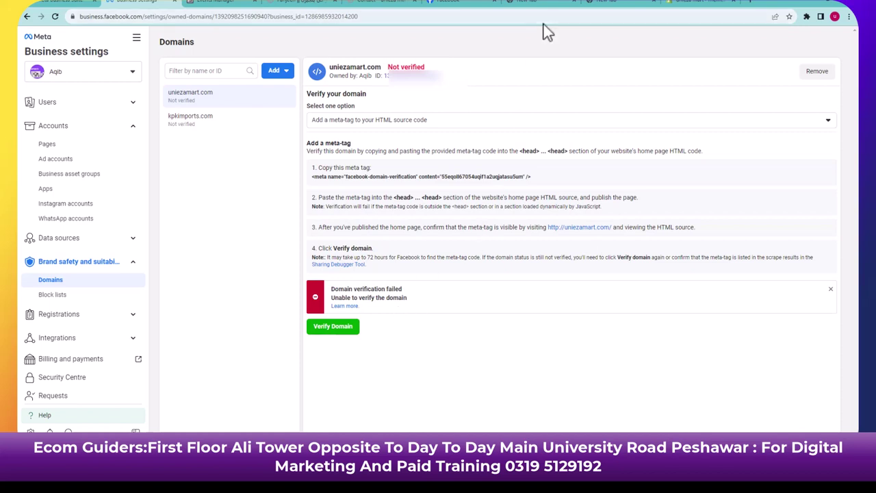
Look over the Shopify themes and the UM dataset overview, and retry the verification of uniezamart.com in Business settings.
left_click(709, 6)
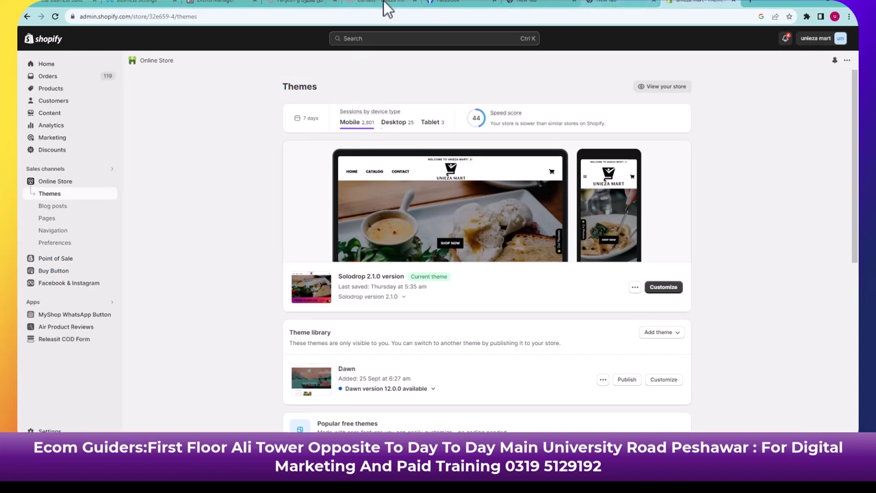
left_click(361, 4)
left_click(206, 4)
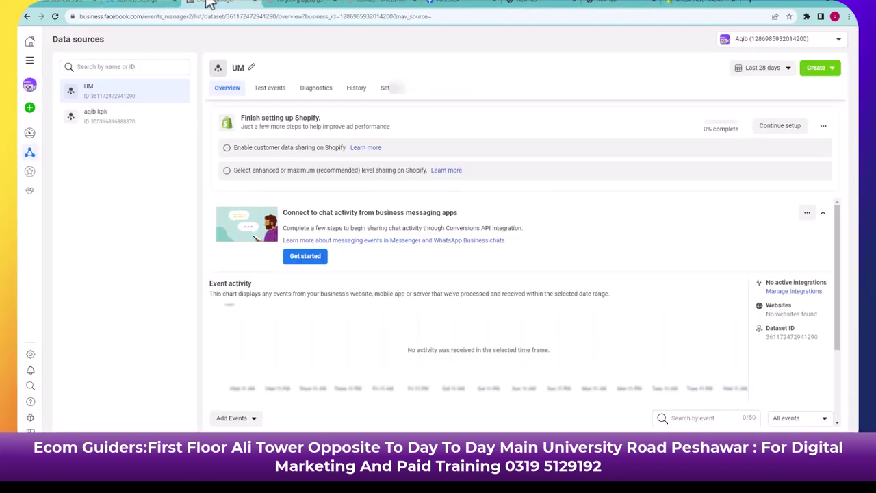
left_click(137, 4)
left_click(351, 328)
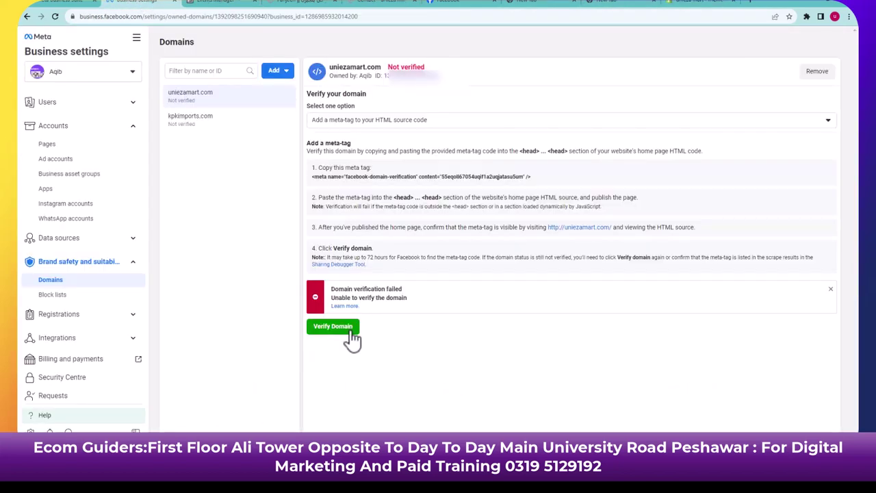
Reload the Business settings and Shopify themes pages, and submit the uniezamart.com domain for verification again.
left_click(55, 16)
left_click(700, 3)
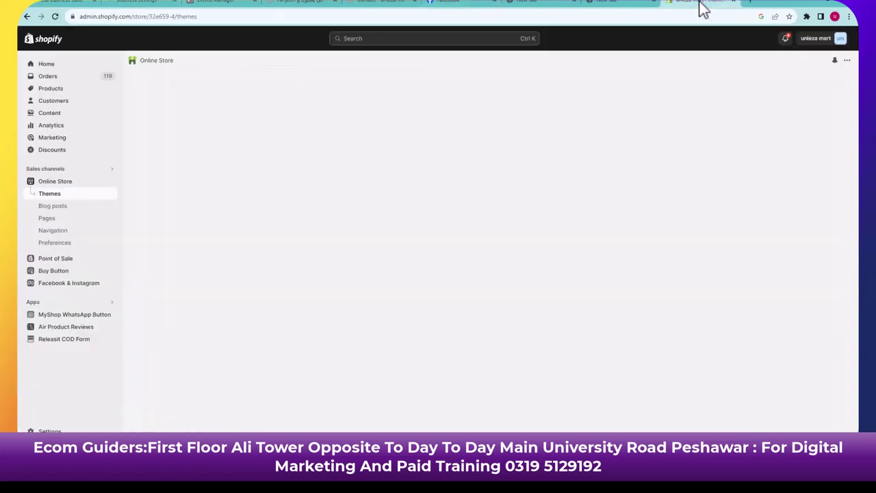
left_click(55, 15)
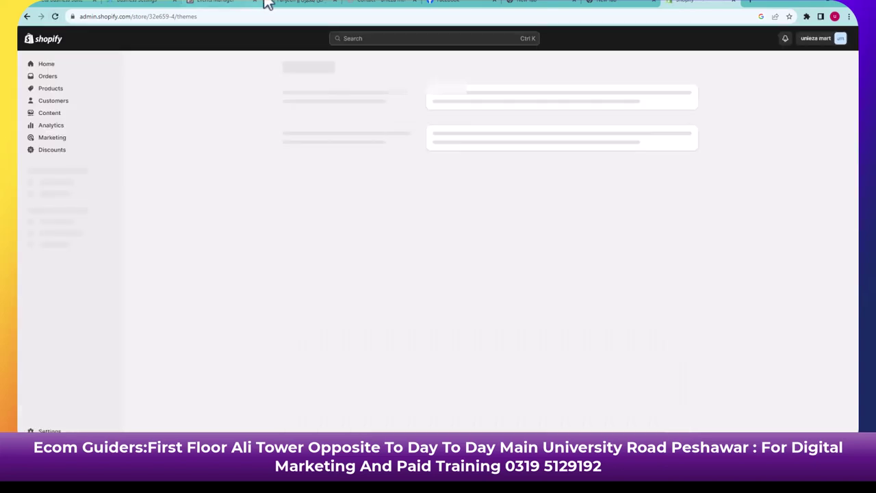
left_click(142, 3)
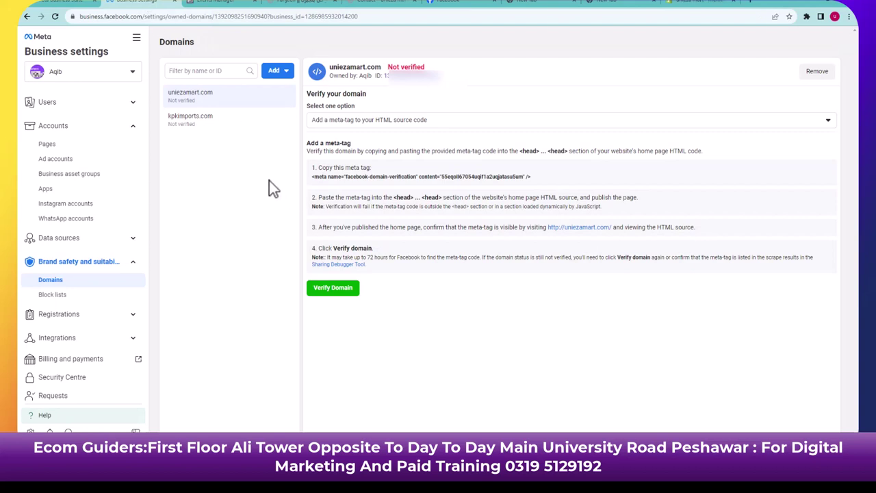
left_click(334, 292)
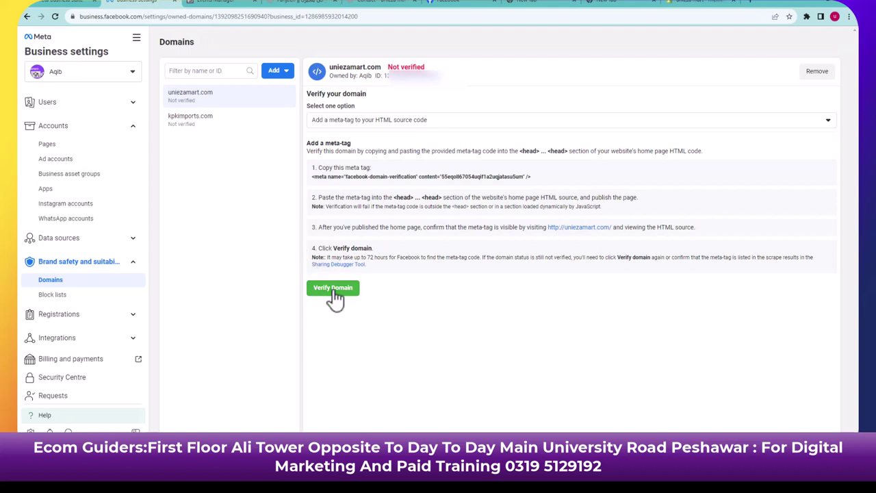